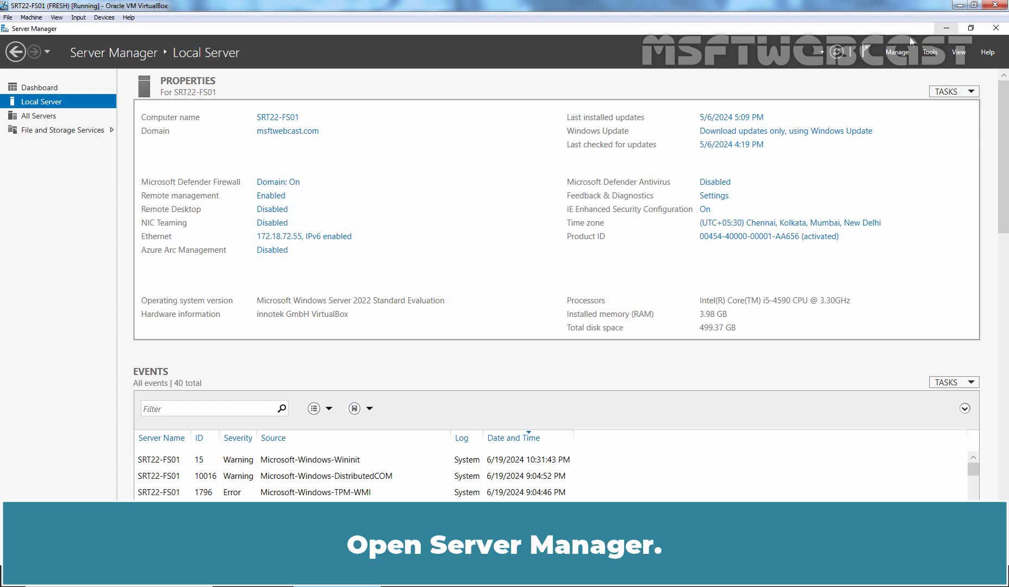
Start the Add Roles and Features wizard, using role-based installation on the local server
left_click(897, 53)
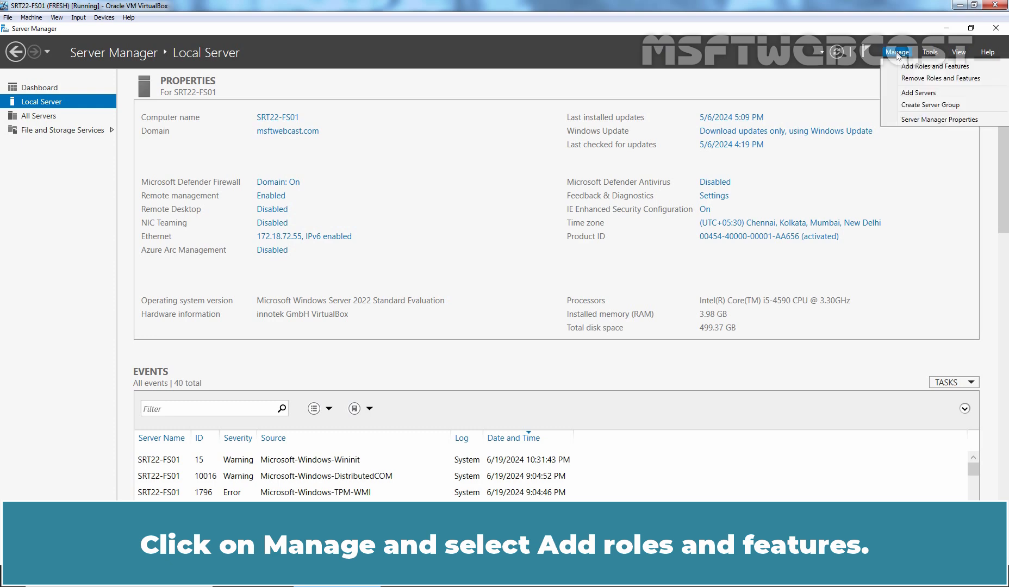
left_click(921, 66)
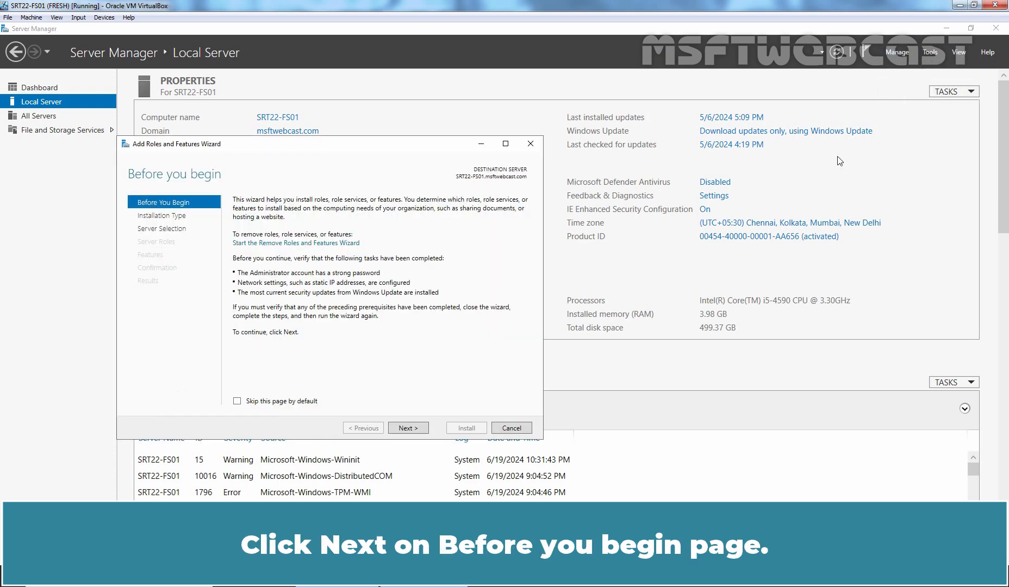
left_click(404, 428)
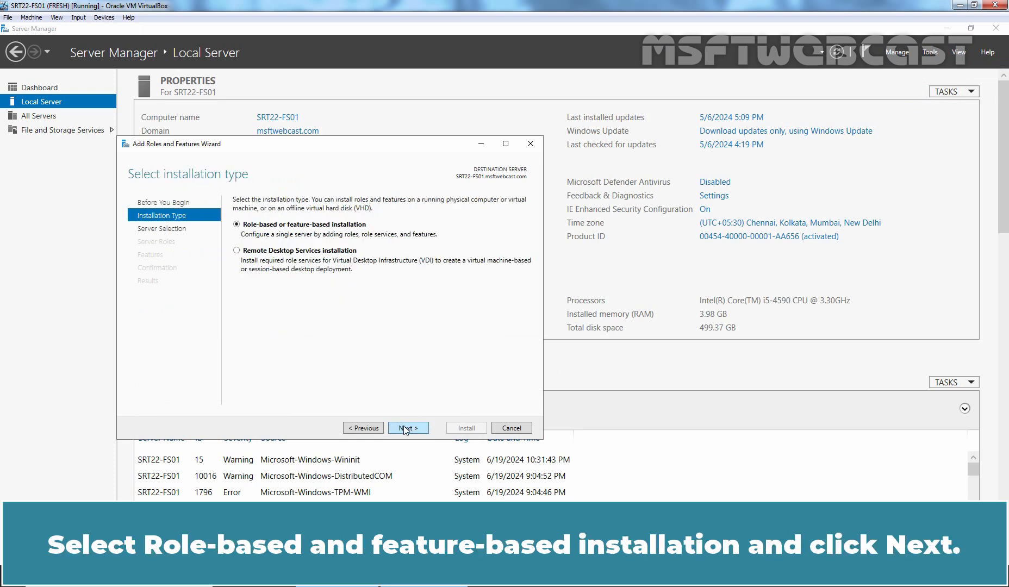
left_click(404, 429)
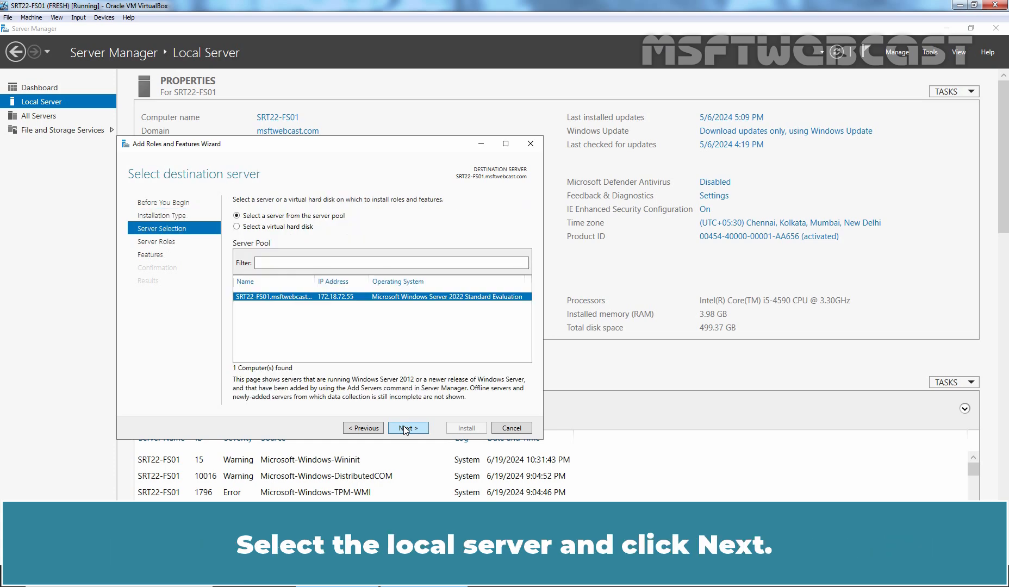
left_click(403, 428)
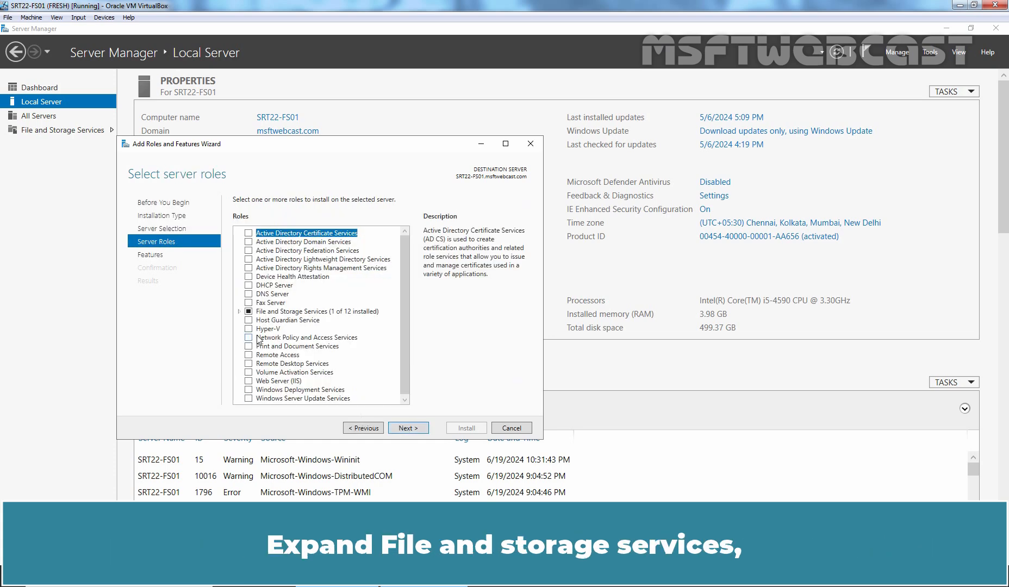
Select Work Folders under File and iSCSI Services with its required features, install, and close
left_click(239, 312)
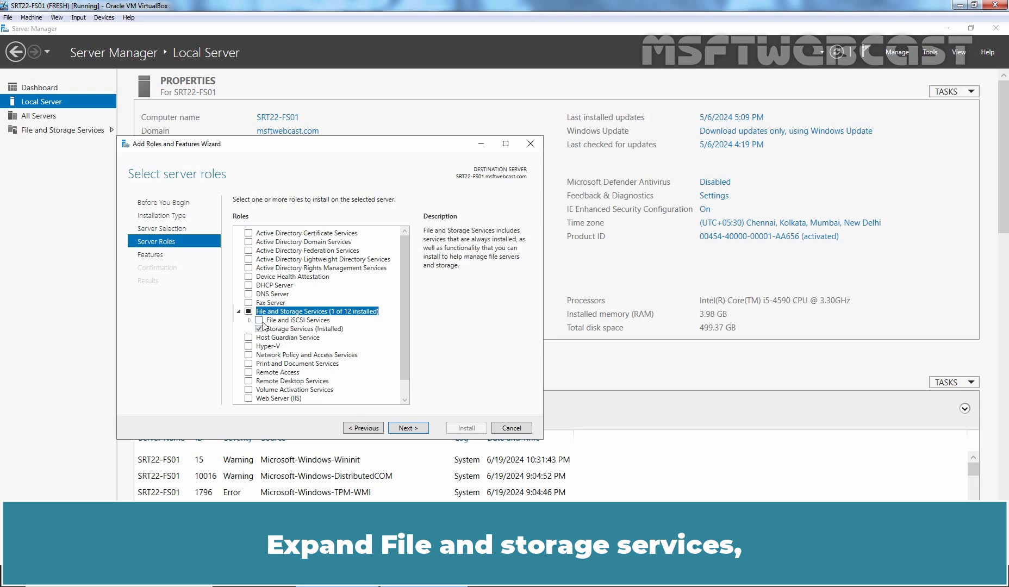
left_click(248, 321)
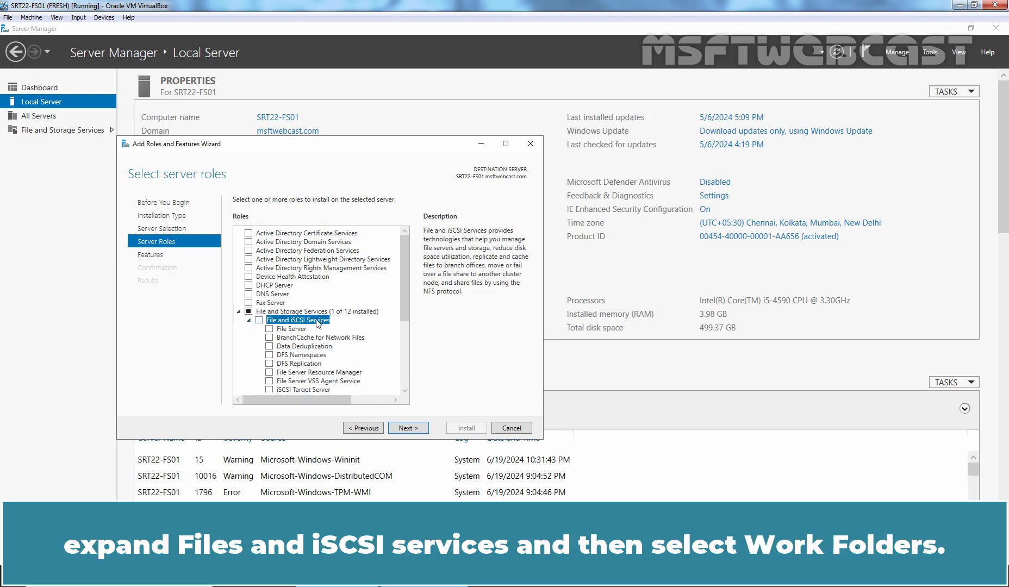
scroll(319, 325, "down", 3)
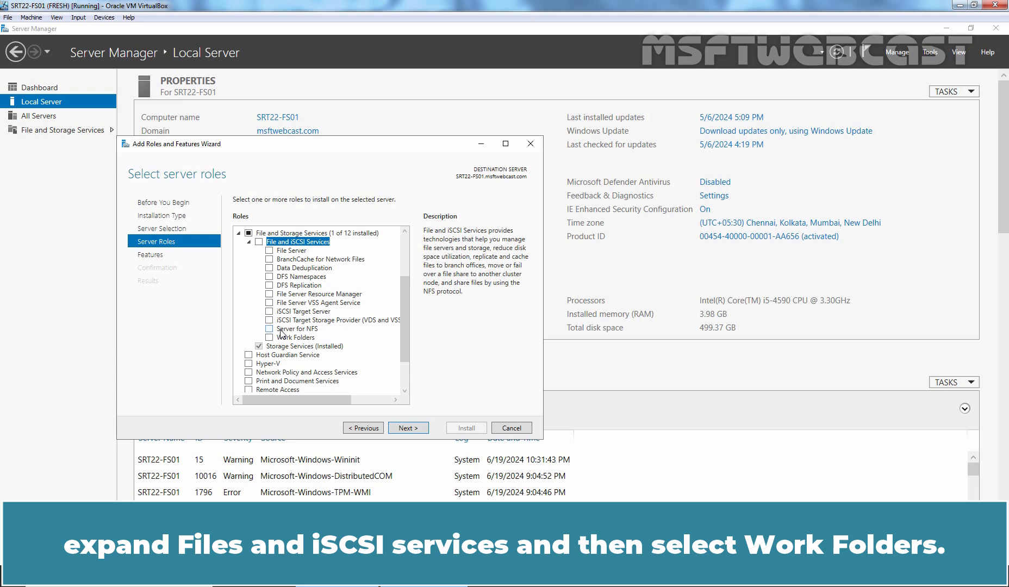
left_click(269, 338)
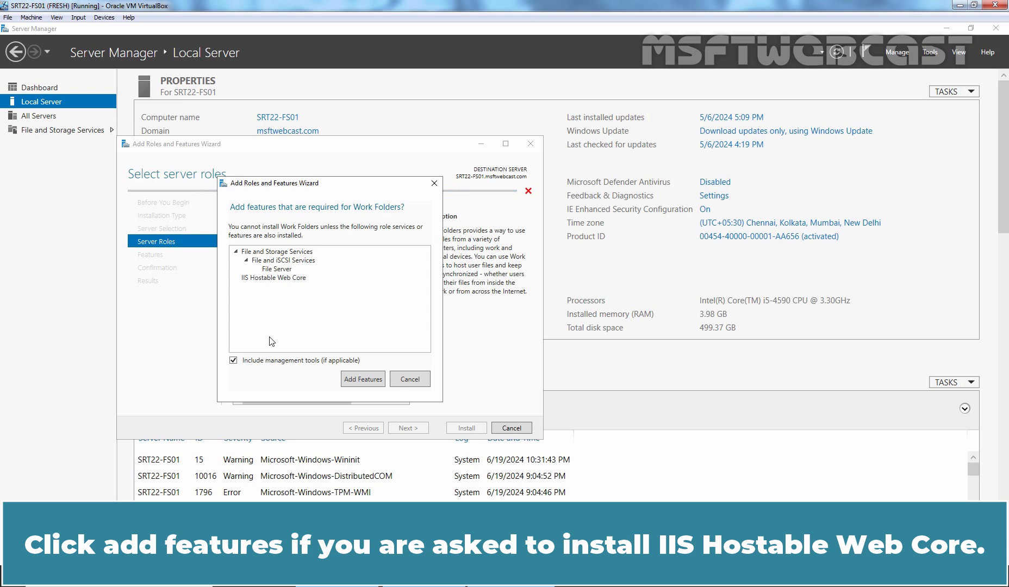
left_click(364, 380)
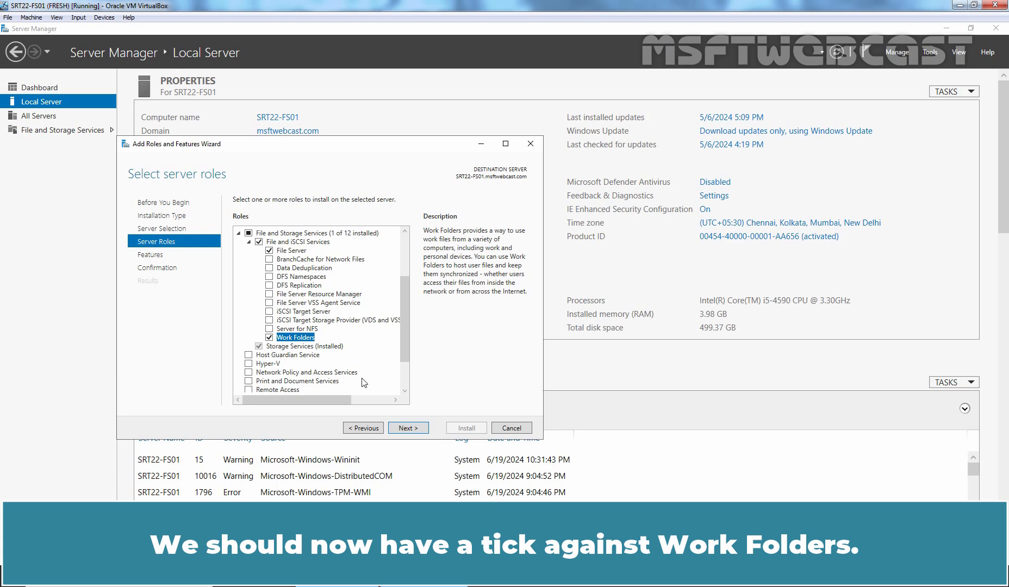
left_click(408, 428)
left_click(409, 428)
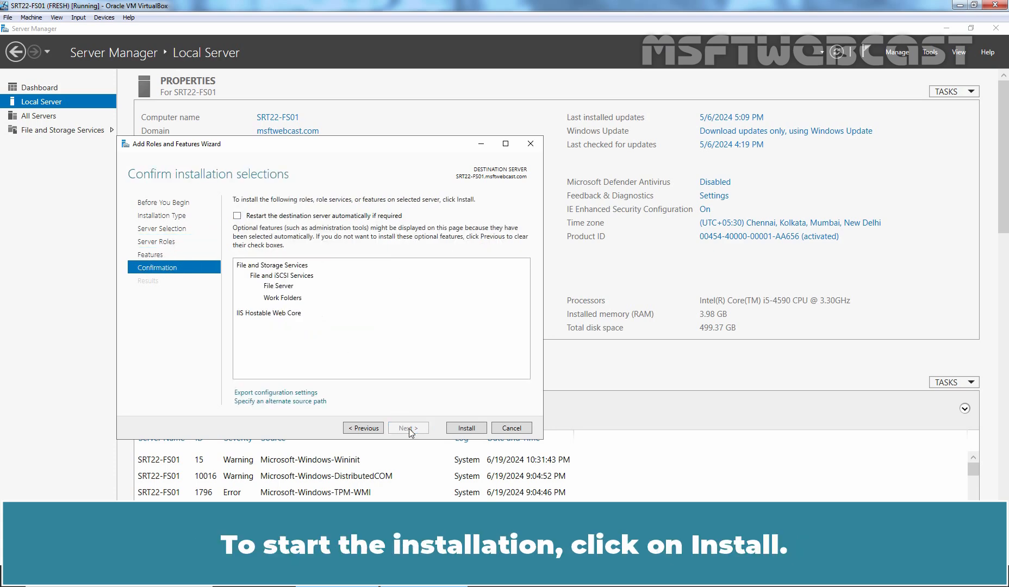
left_click(468, 429)
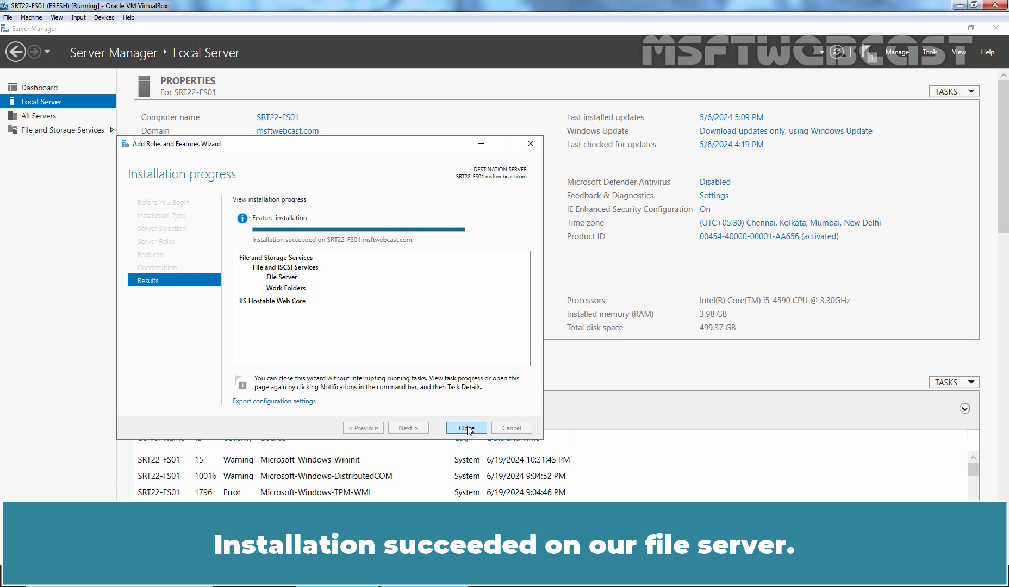
left_click(467, 429)
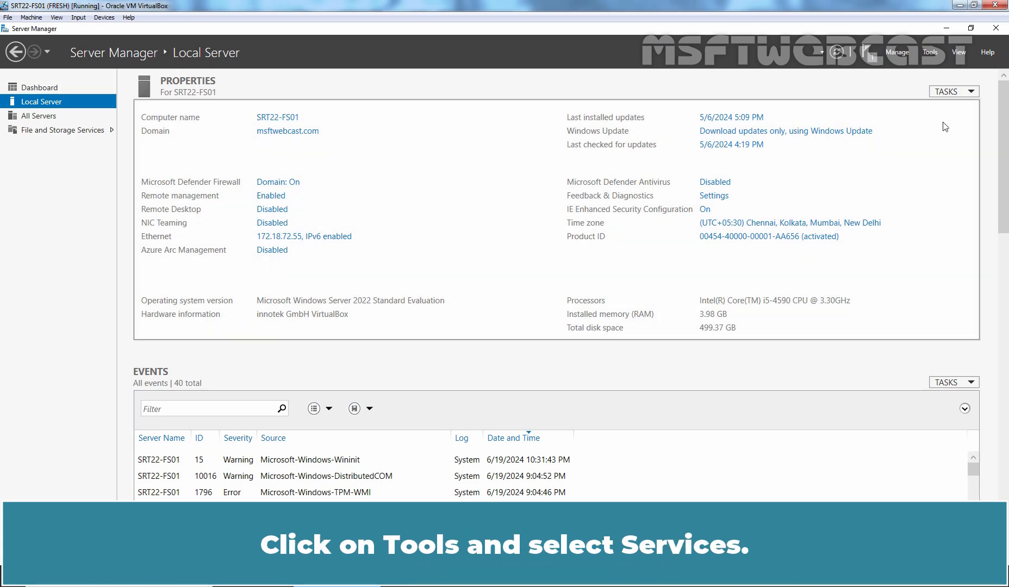
Start the Windows Sync Share service in the Services console, then close the console
left_click(932, 53)
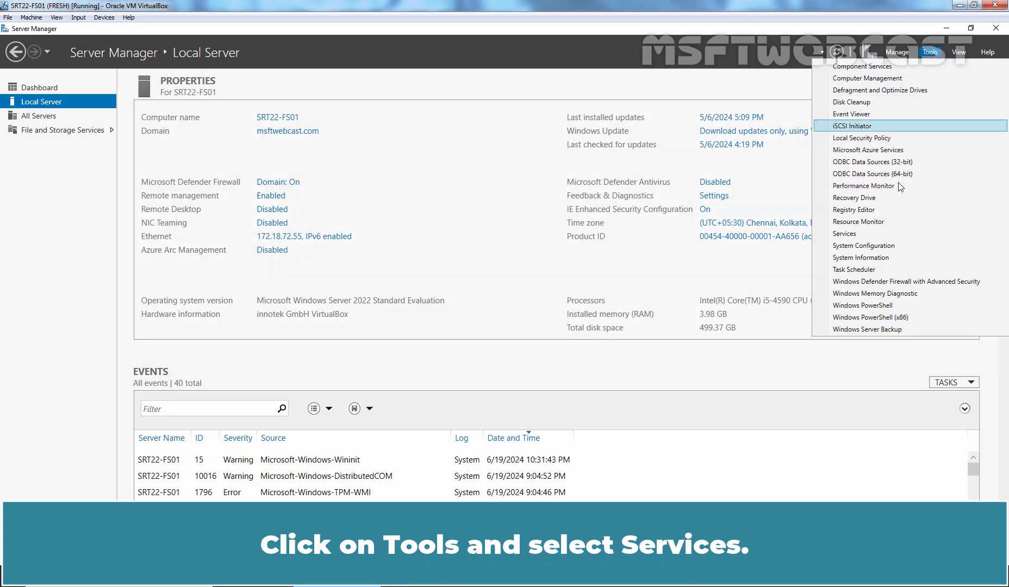
left_click(844, 234)
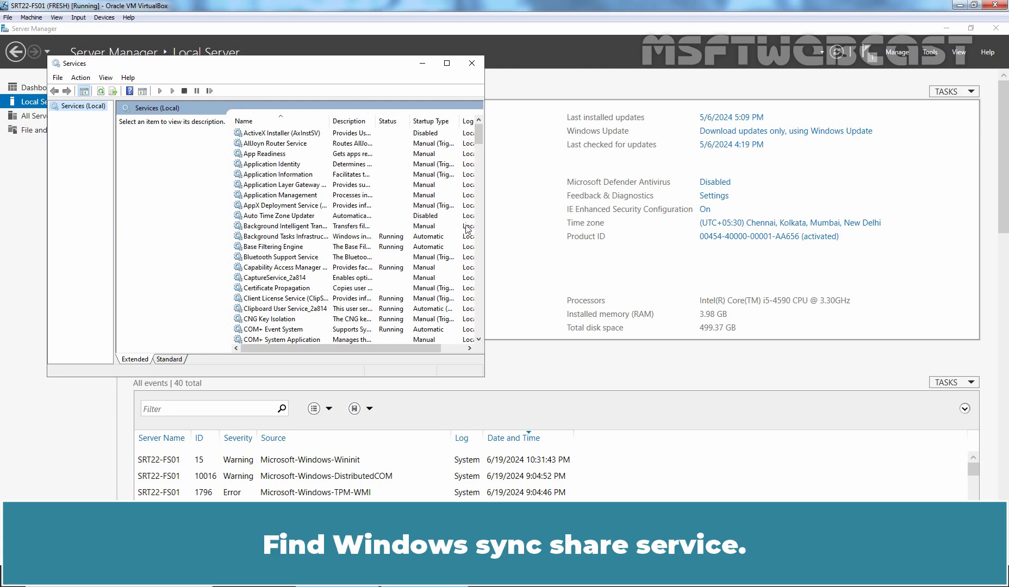
left_click(265, 209)
type("wi")
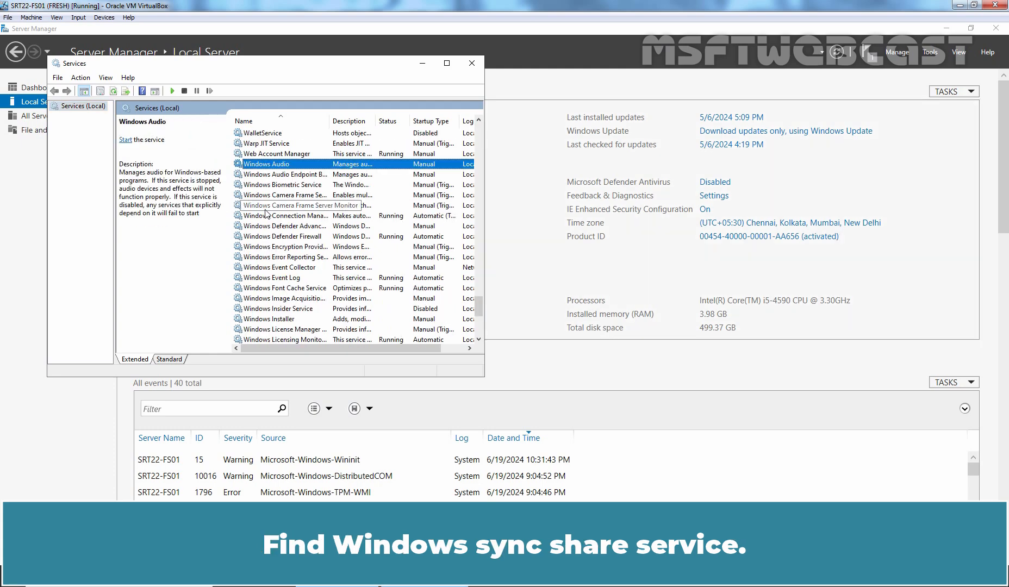
scroll(272, 218, "down", 5)
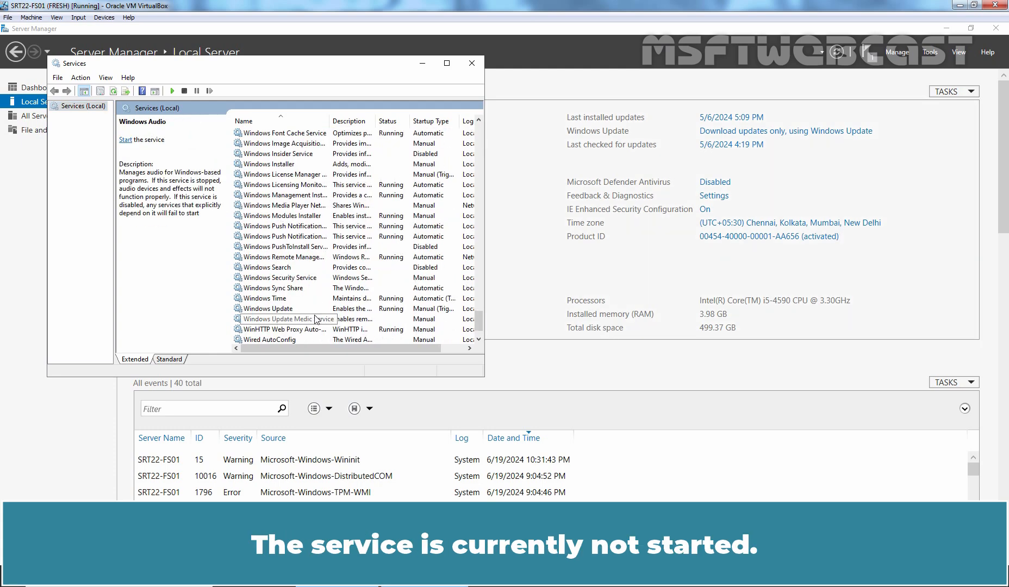
left_click(284, 289)
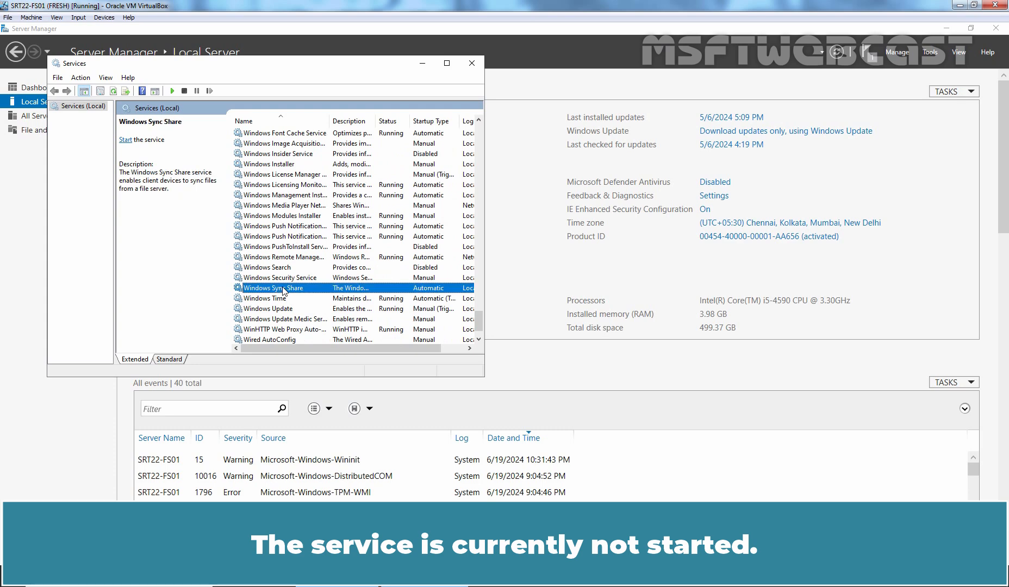
left_click(125, 141)
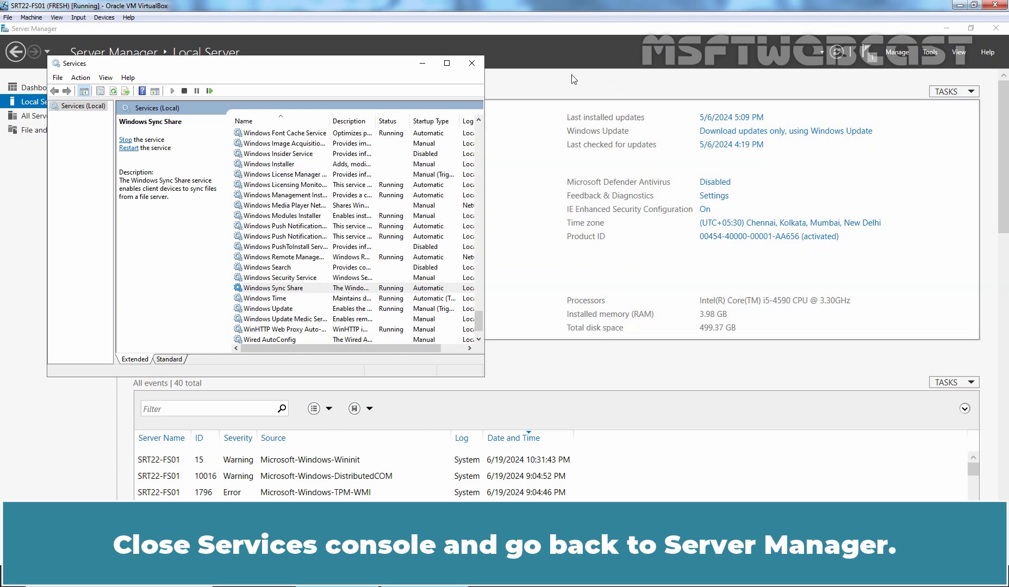
left_click(472, 63)
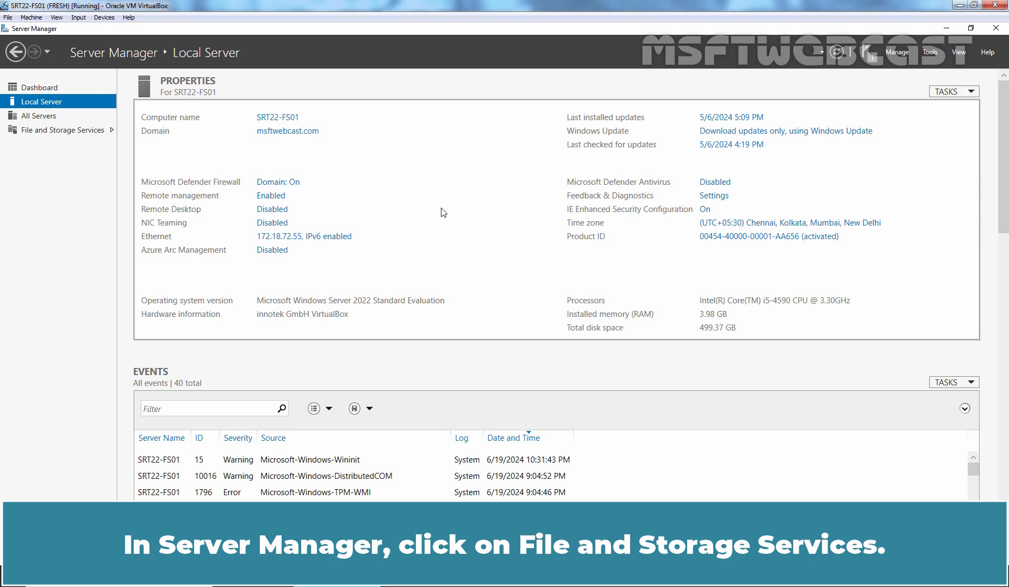
Launch the New Sync Share Wizard from the Work Folders view of File and Storage Services
left_click(60, 131)
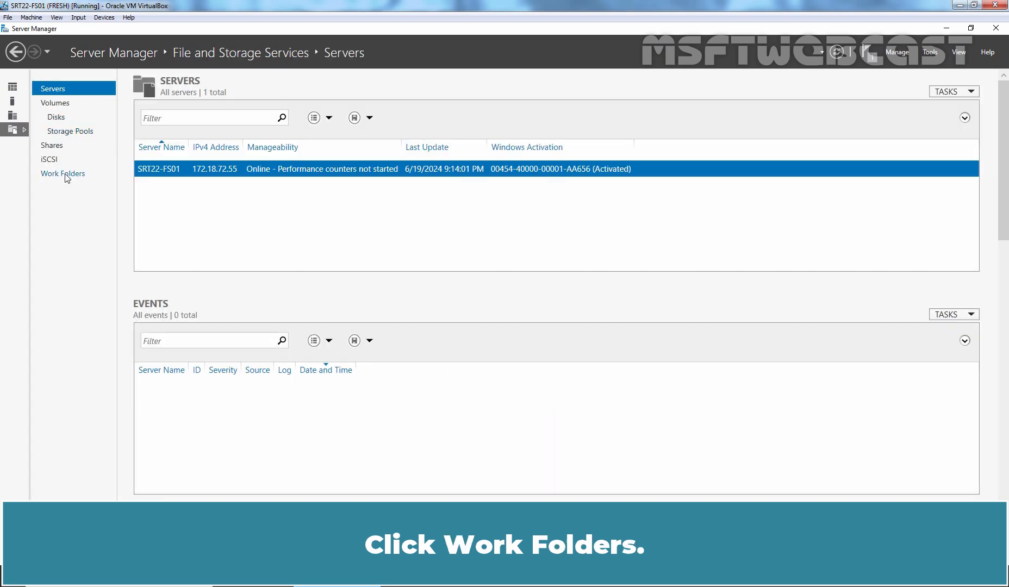
left_click(65, 176)
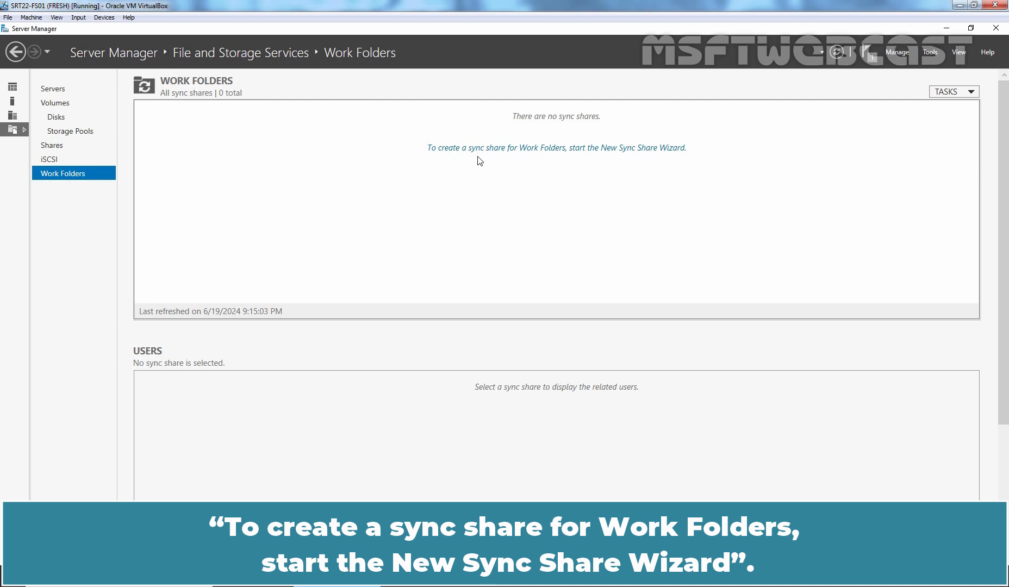
left_click(538, 151)
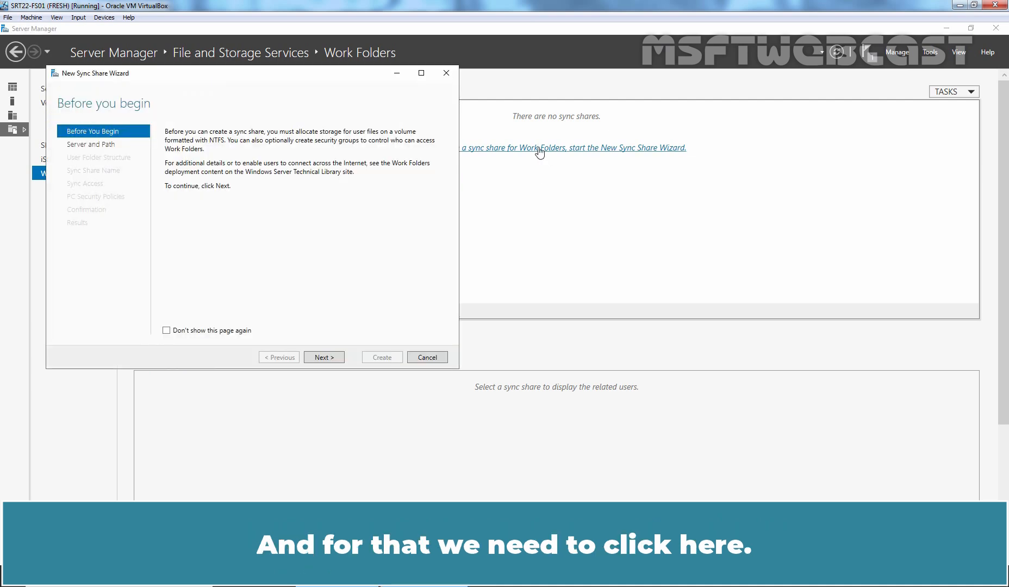
left_click(325, 359)
Use a new folder D:\Test-WorkFolder as the share path, keeping user-alias structure and name Test-WorkFolder
left_click(427, 318)
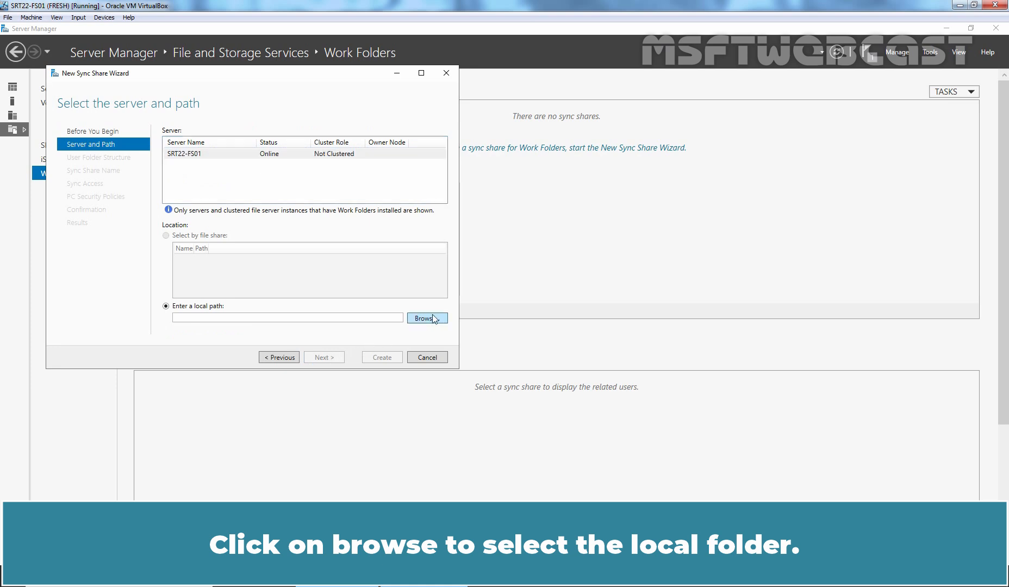
left_click(113, 147)
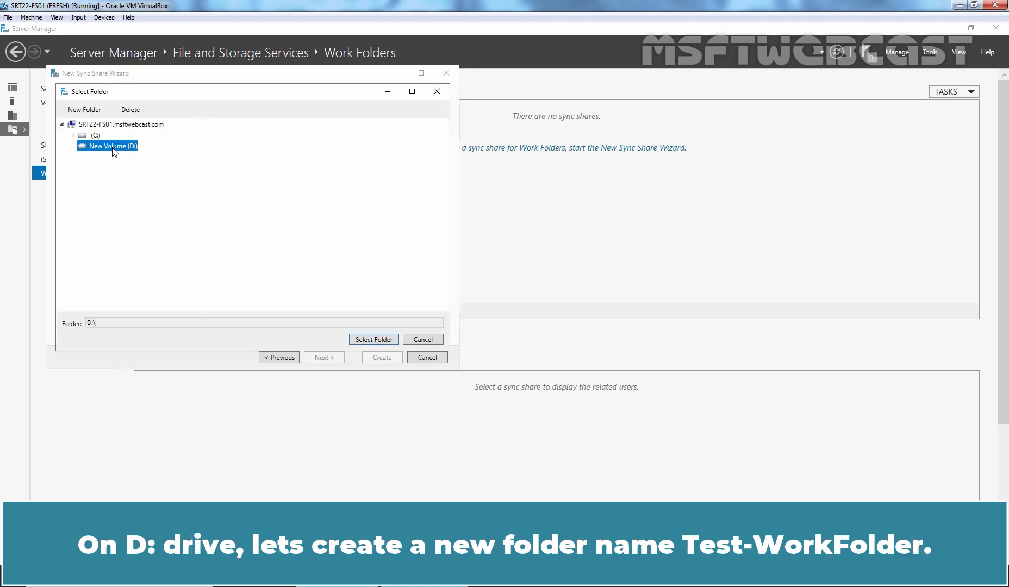
left_click(84, 110)
type("Test")
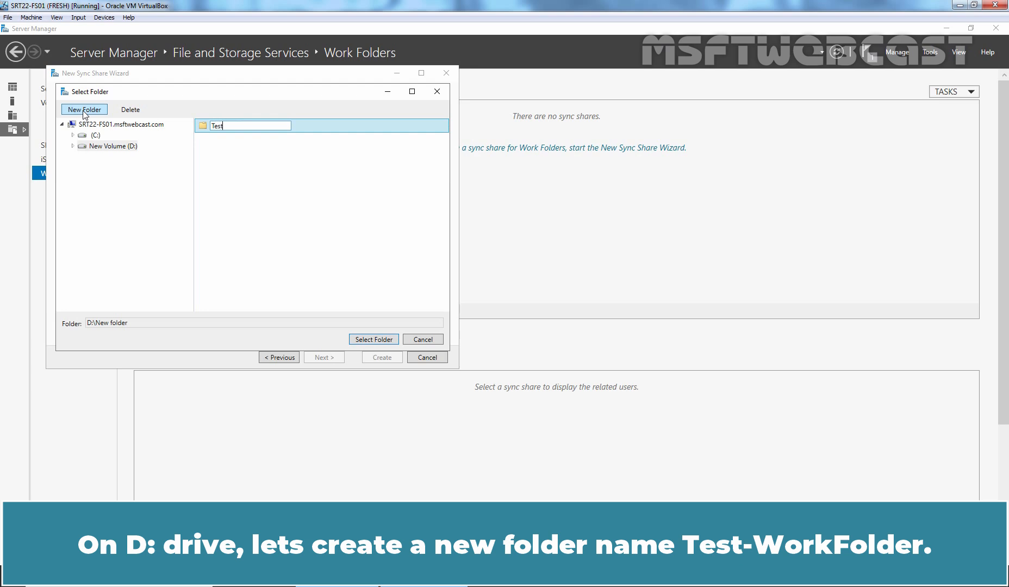
type("-WorkFolder")
key("Return")
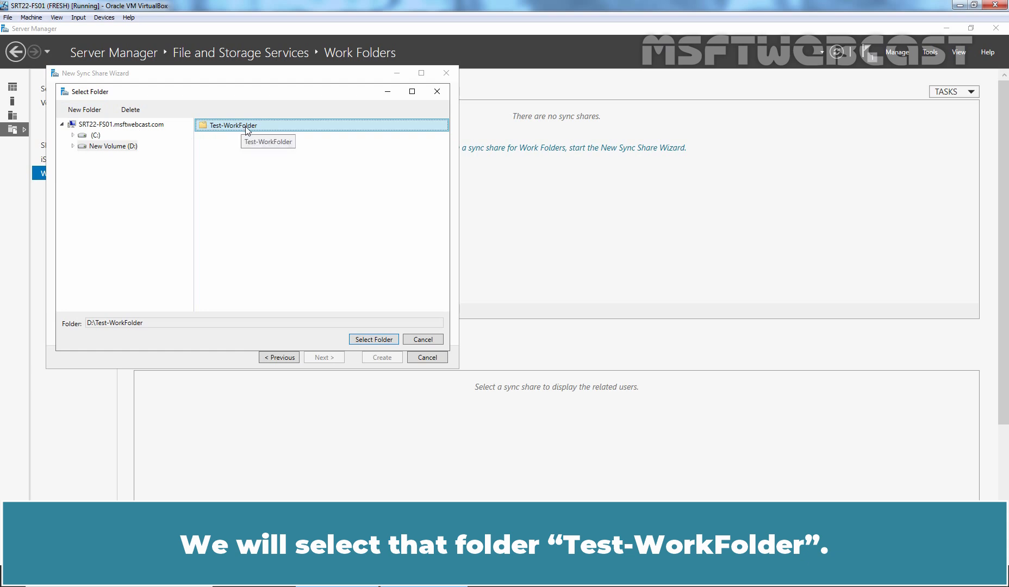
left_click(375, 339)
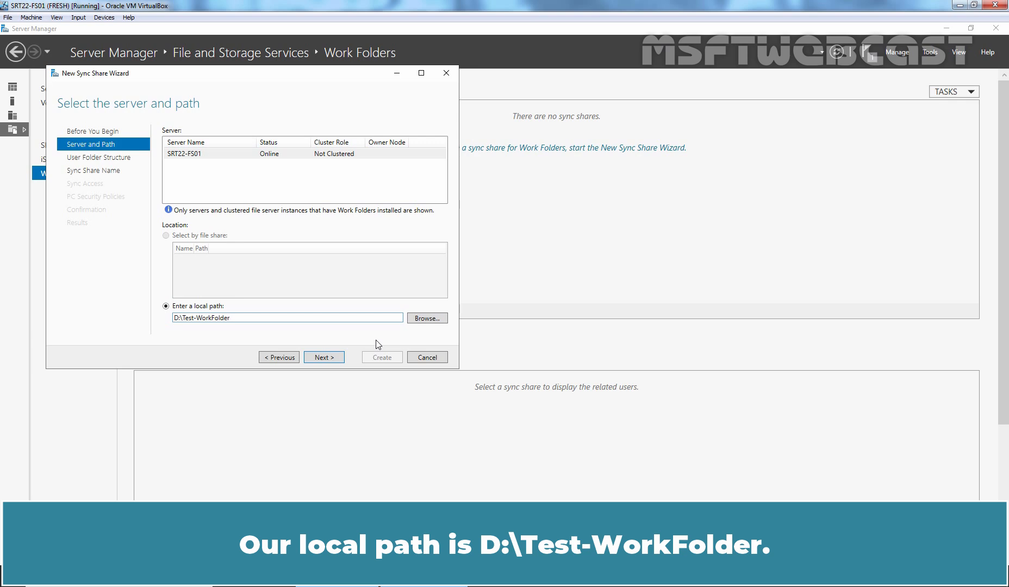
left_click(324, 358)
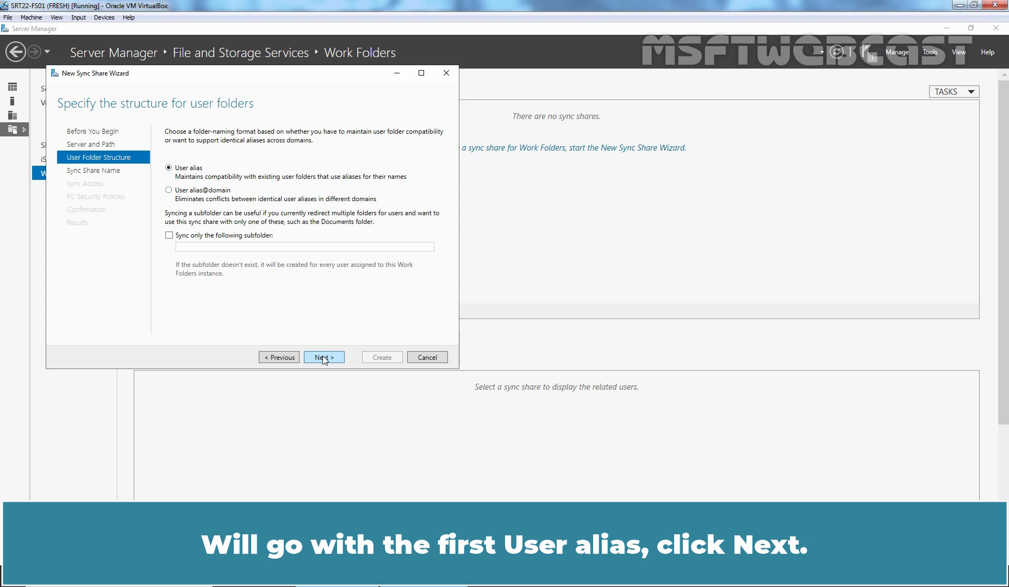
left_click(323, 357)
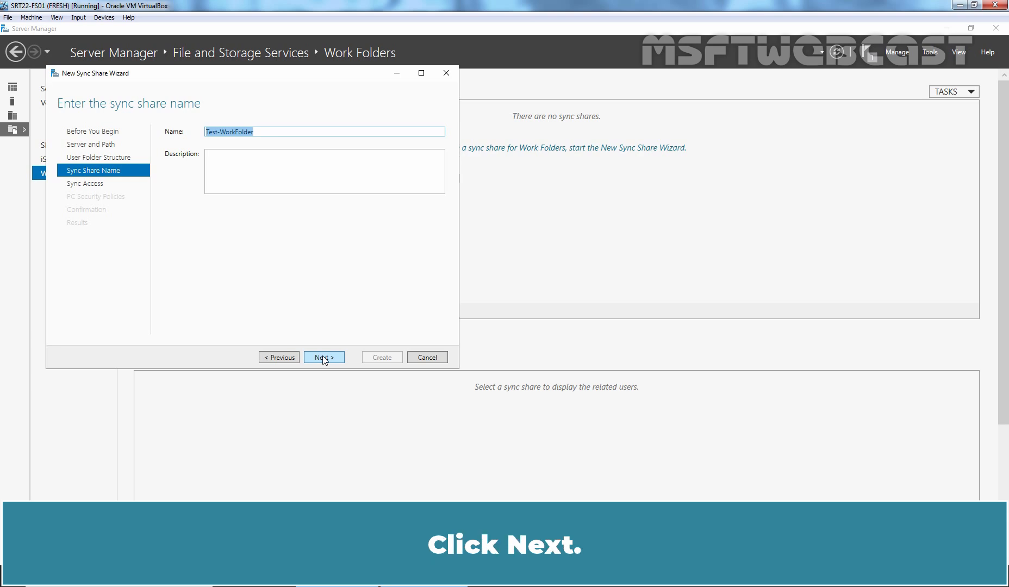
left_click(323, 358)
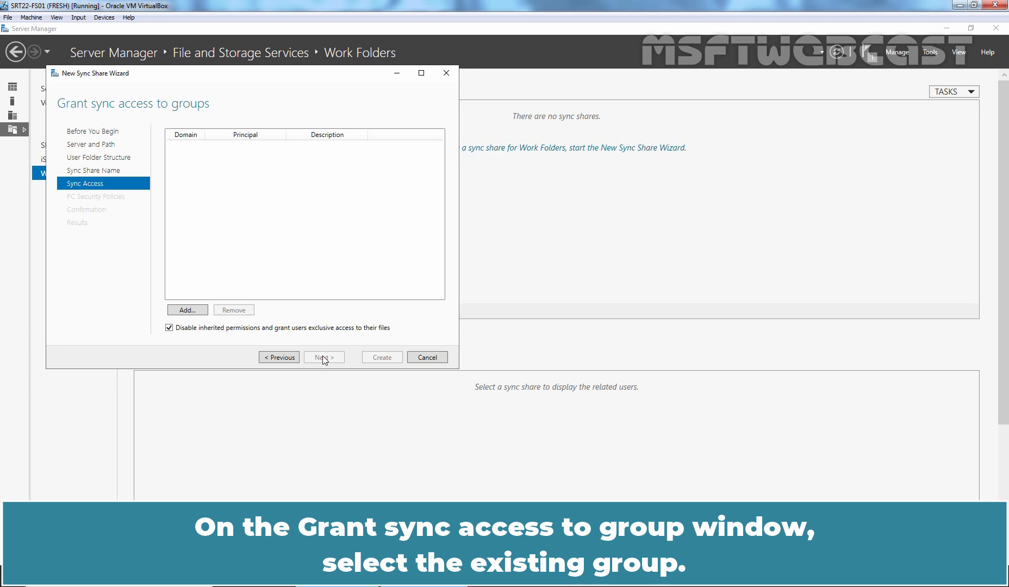
Grant Domain Users sync access, create the Test-WorkFolder sync share, and close the wizard
left_click(188, 311)
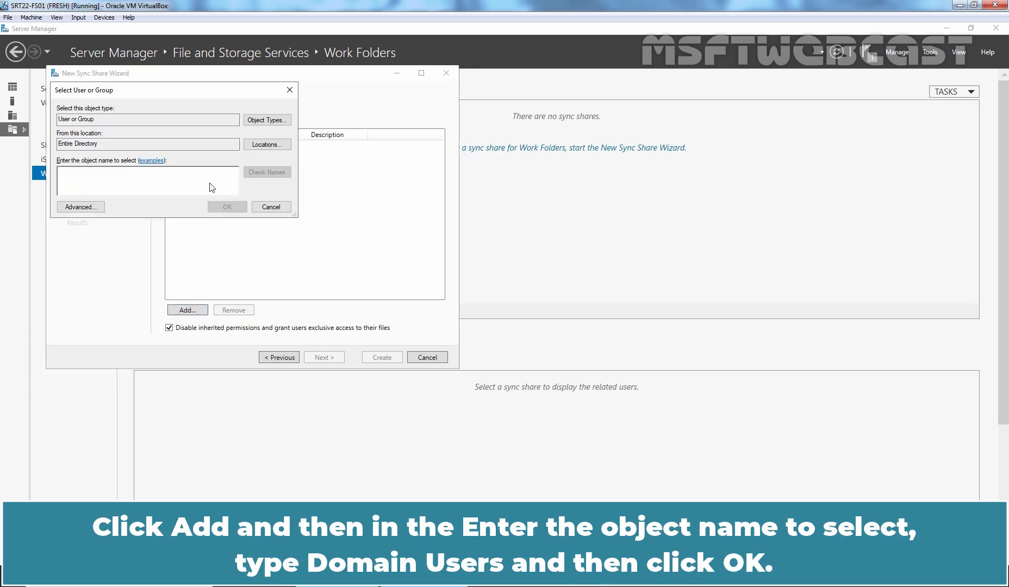
type("domain users")
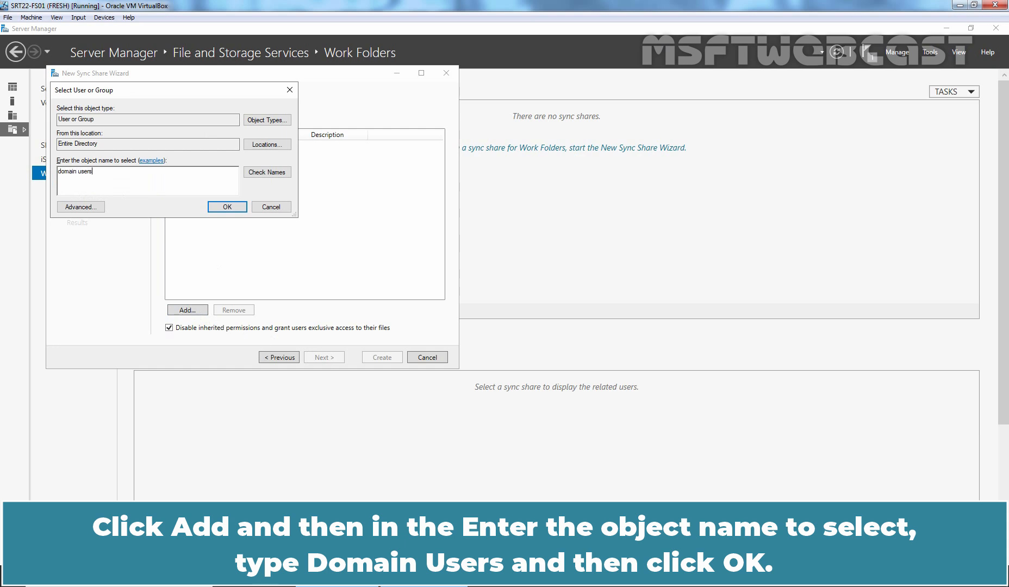
left_click(266, 170)
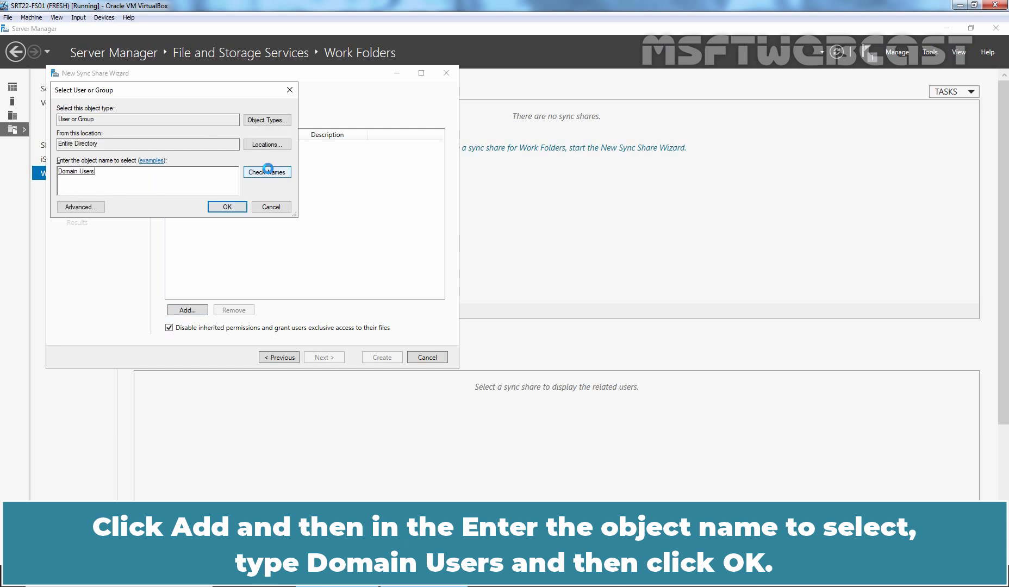
left_click(228, 209)
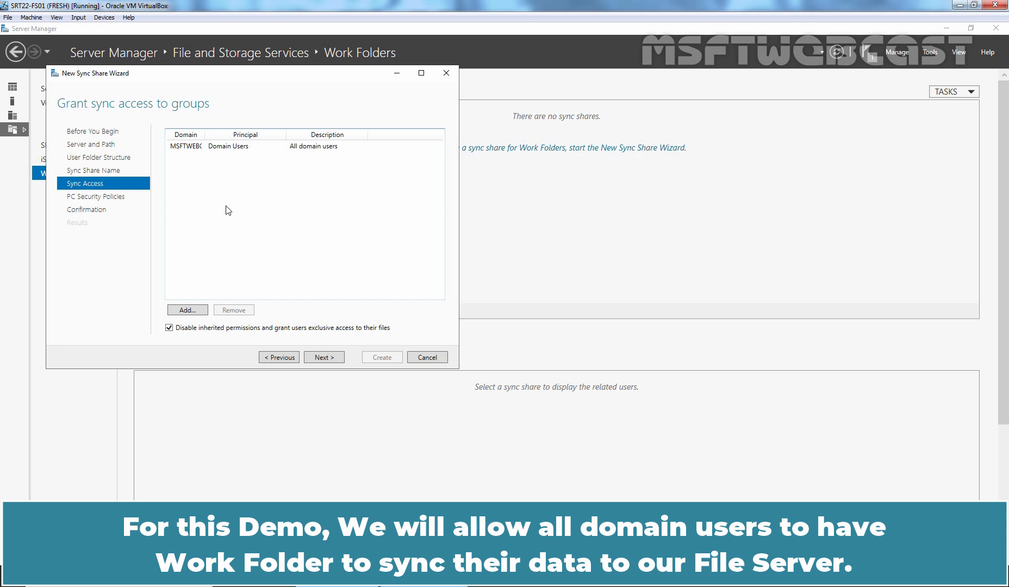
left_click(321, 359)
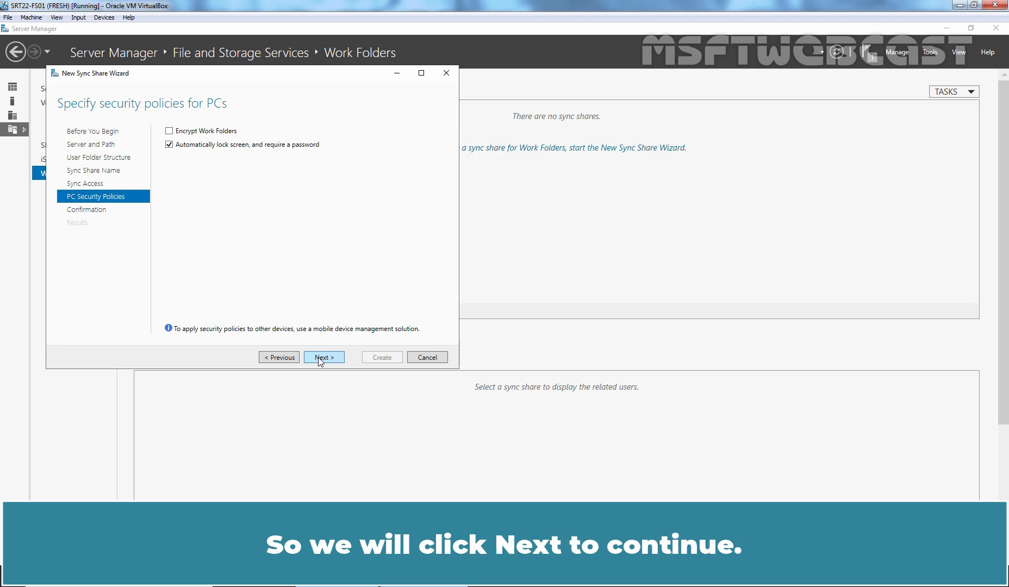
left_click(322, 357)
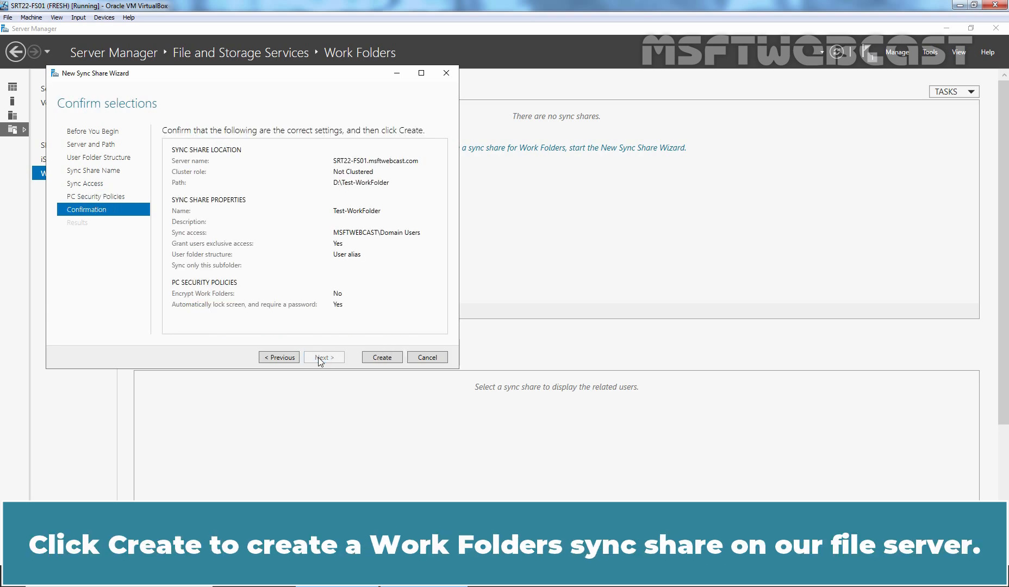
left_click(383, 357)
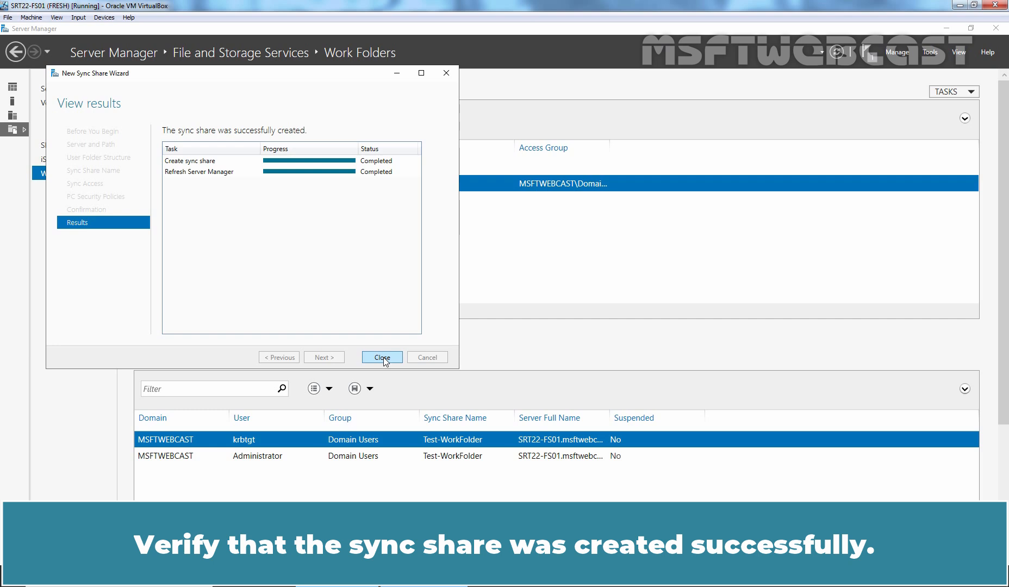
left_click(382, 358)
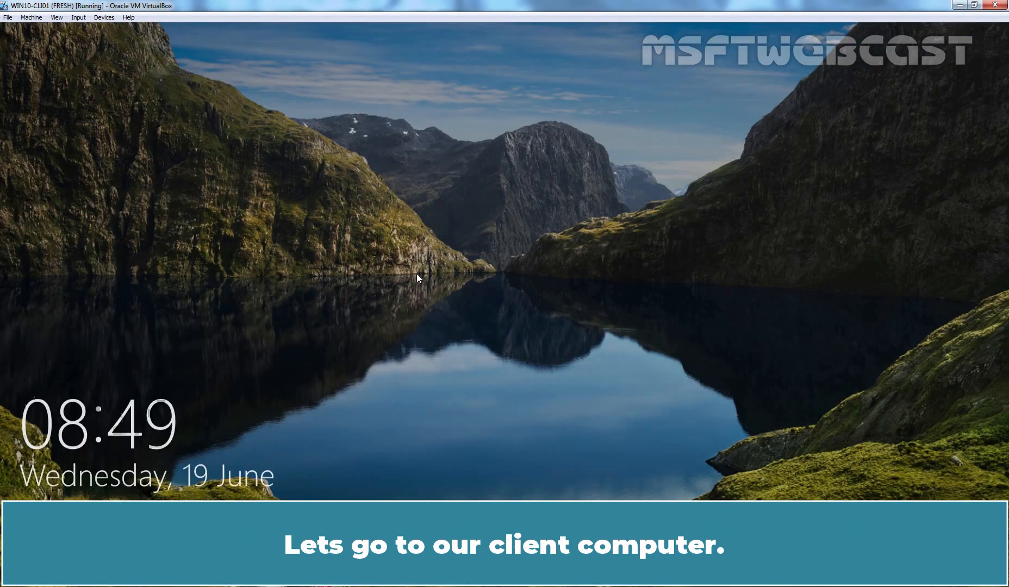
Sign in to the Windows 10 client with the domain administrator's password
left_click(416, 273)
type("*****")
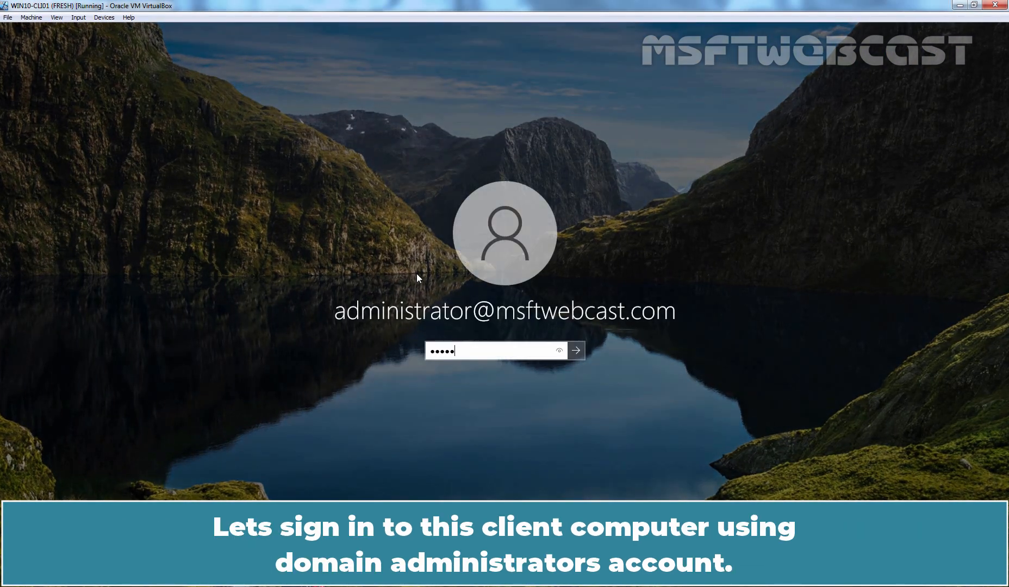
type("*****")
key("Return")
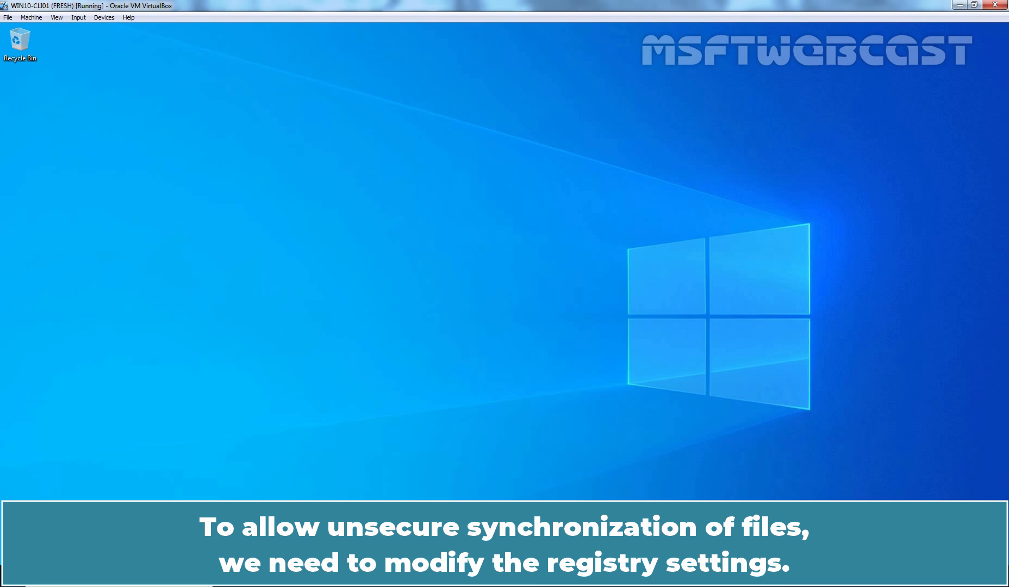
Launch regedit from the Run prompt and expand HKEY_LOCAL_MACHINE\SOFTWARE
key("super+r")
type("regedit")
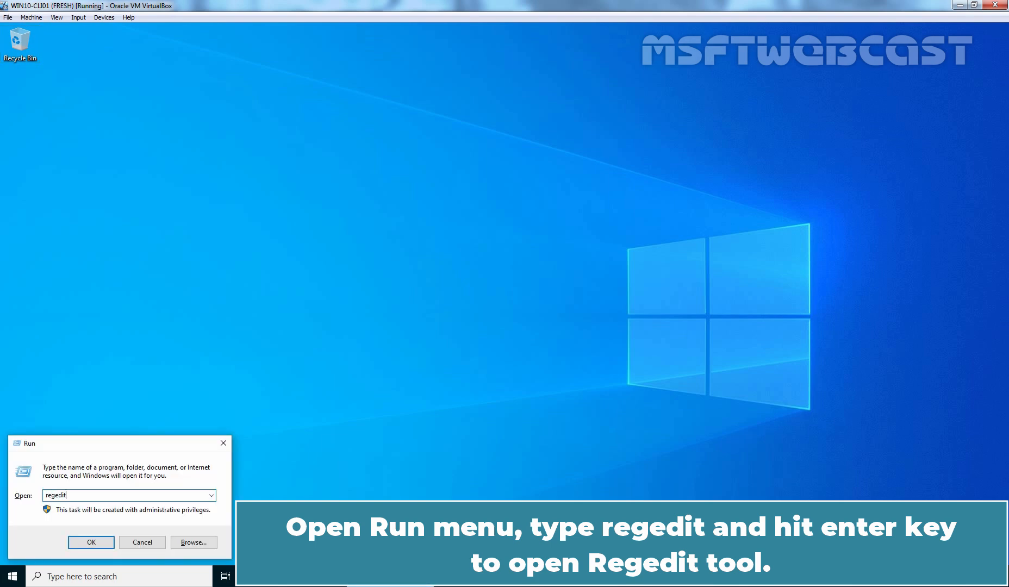
key("Return")
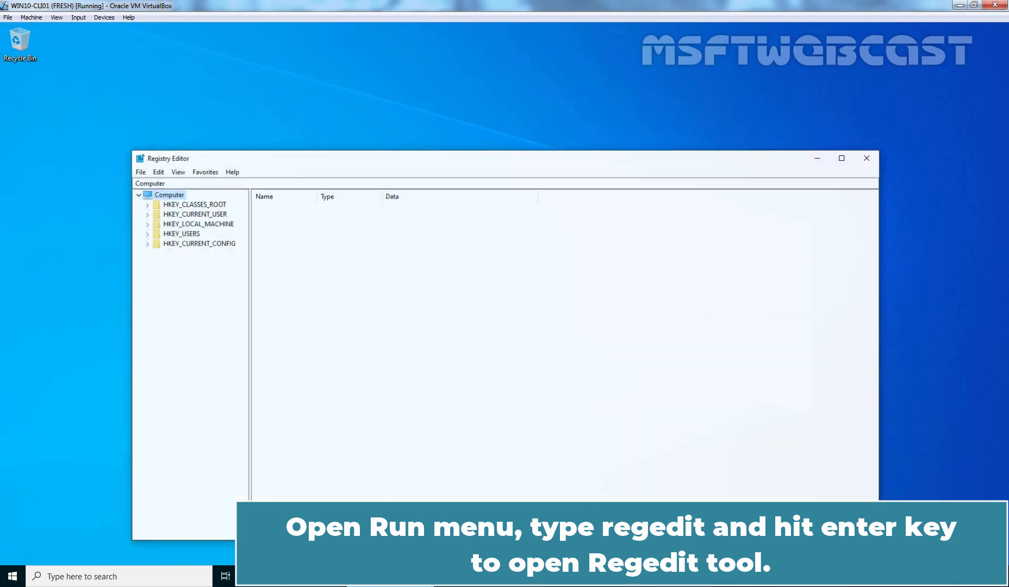
left_click_drag(468, 160, 462, 62)
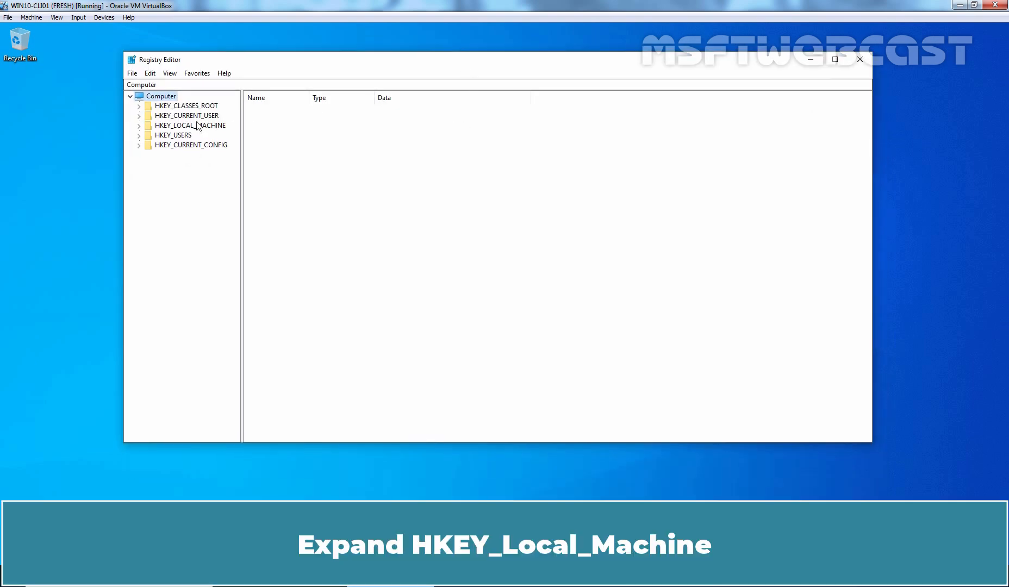
double_click(196, 125)
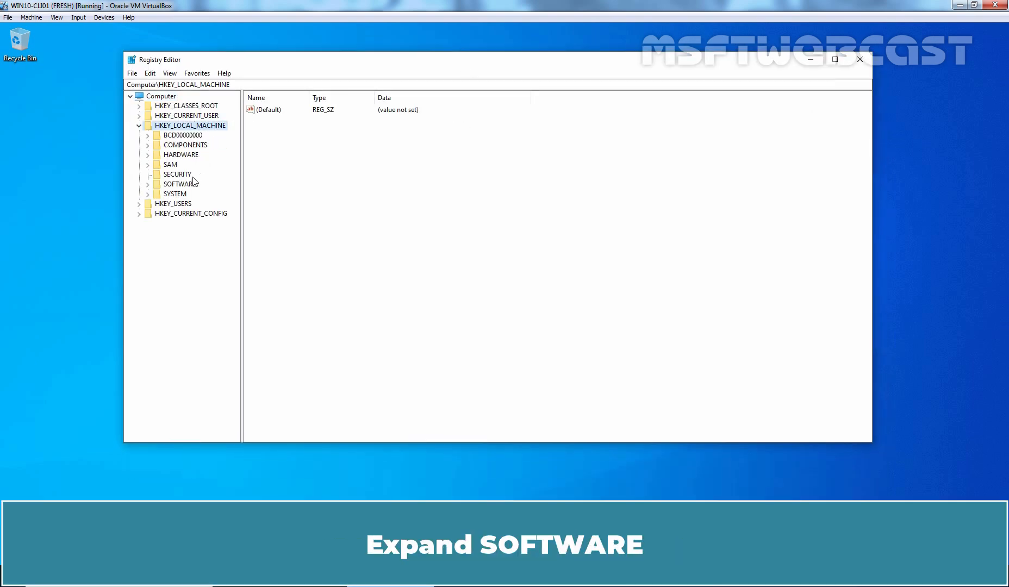
double_click(183, 184)
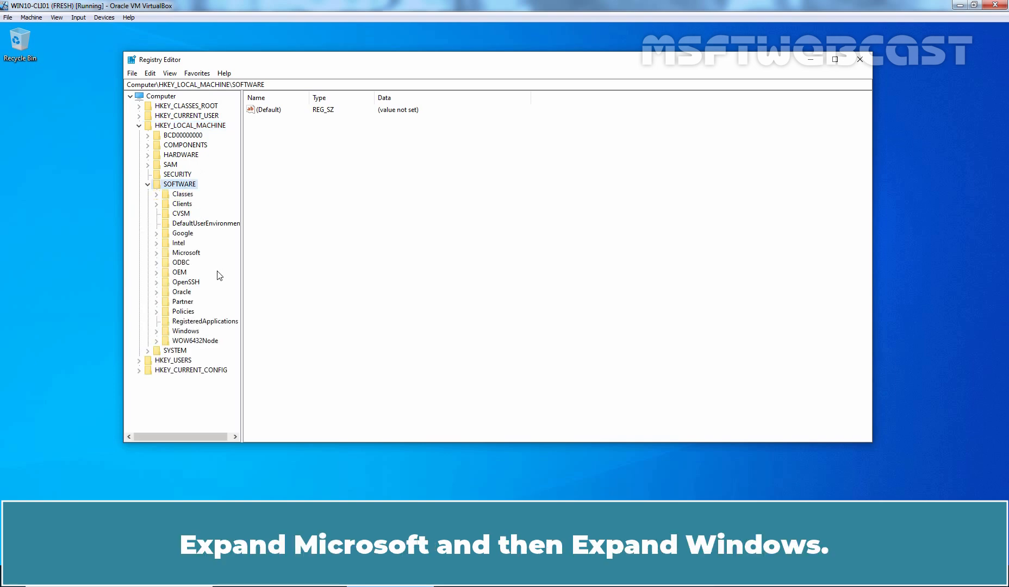
Create a WorkFolders key under SOFTWARE\Microsoft\Windows\CurrentVersion
double_click(188, 253)
scroll(190, 255, "down", 10)
scroll(190, 256, "down", 20)
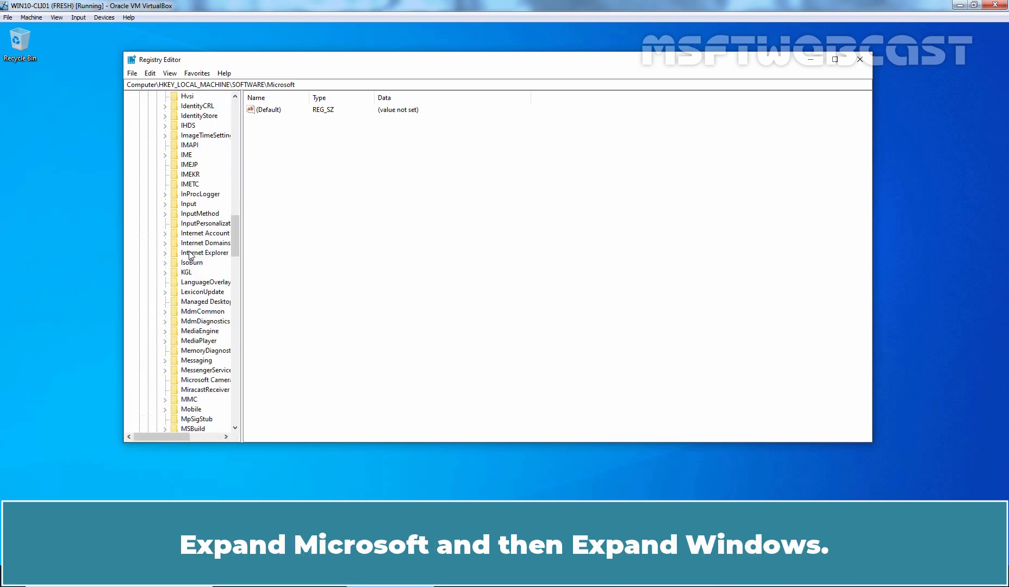
scroll(190, 255, "down", 8)
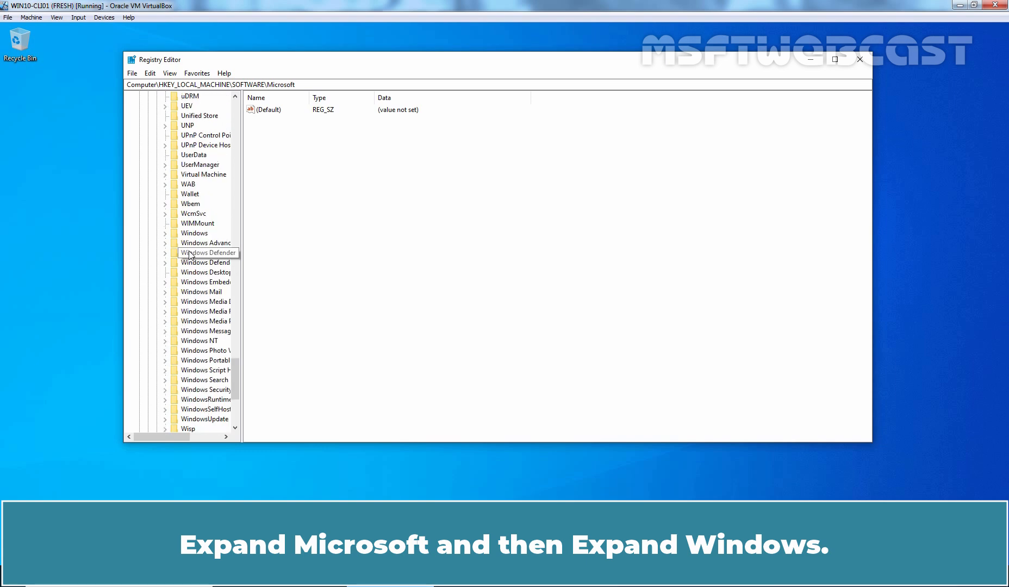
double_click(194, 223)
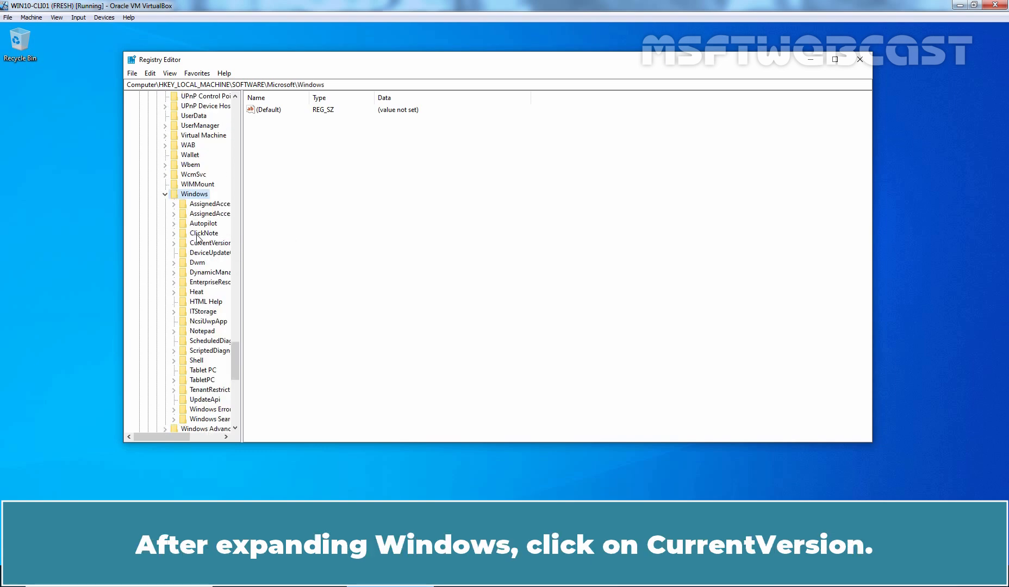
left_click(207, 244)
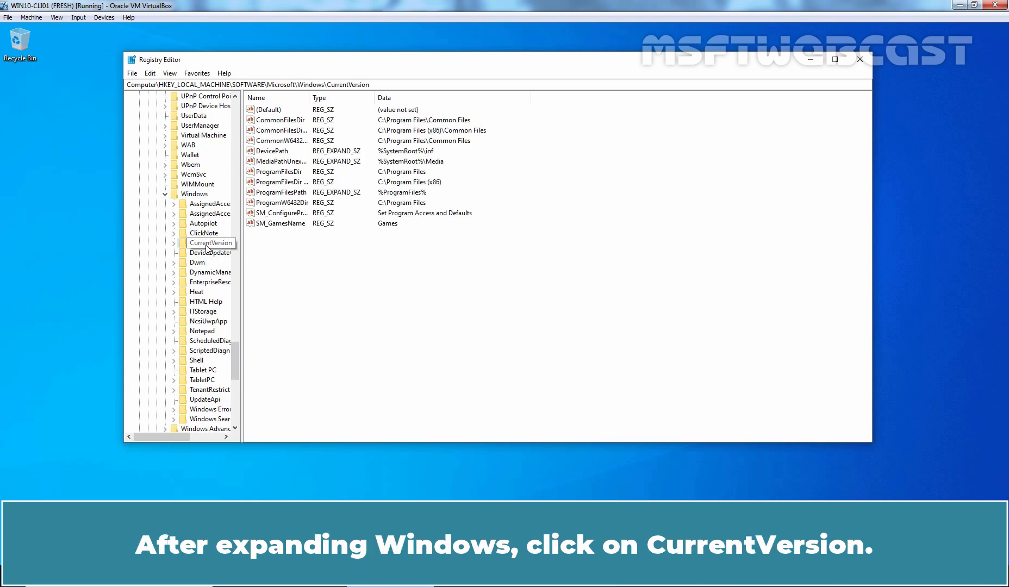
right_click(207, 246)
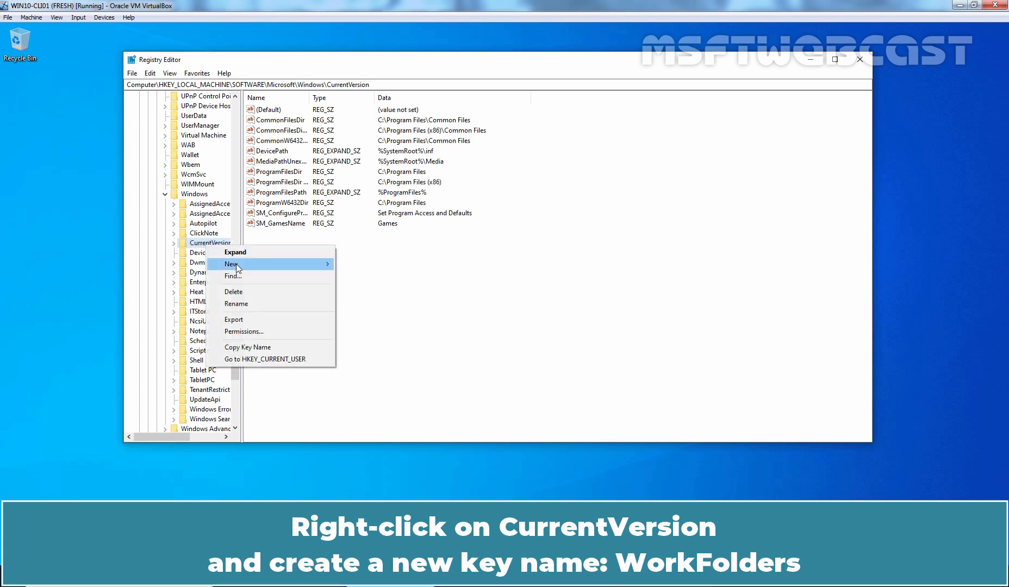
mouse_move(266, 266)
left_click(369, 267)
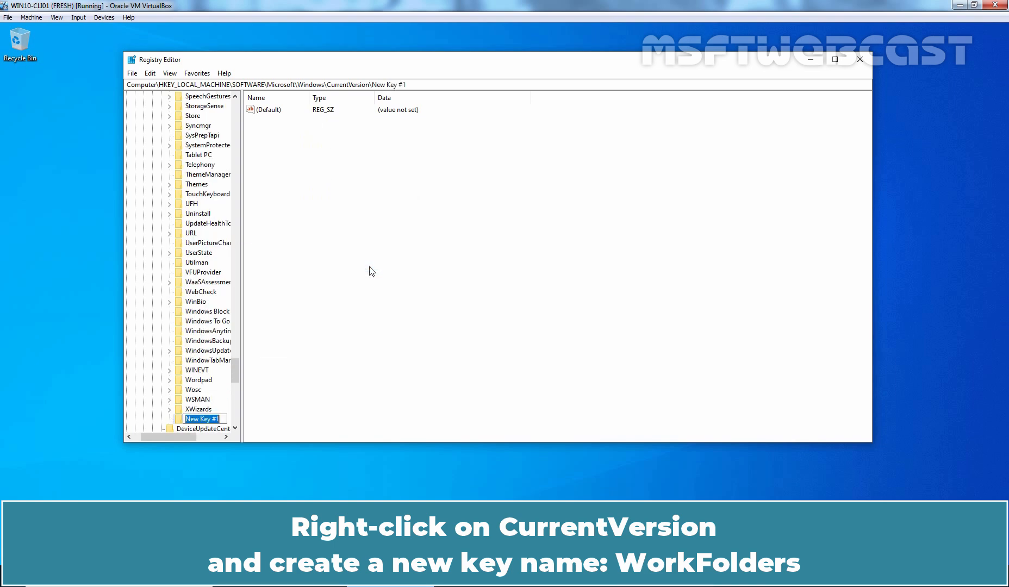
type("WorkFolders")
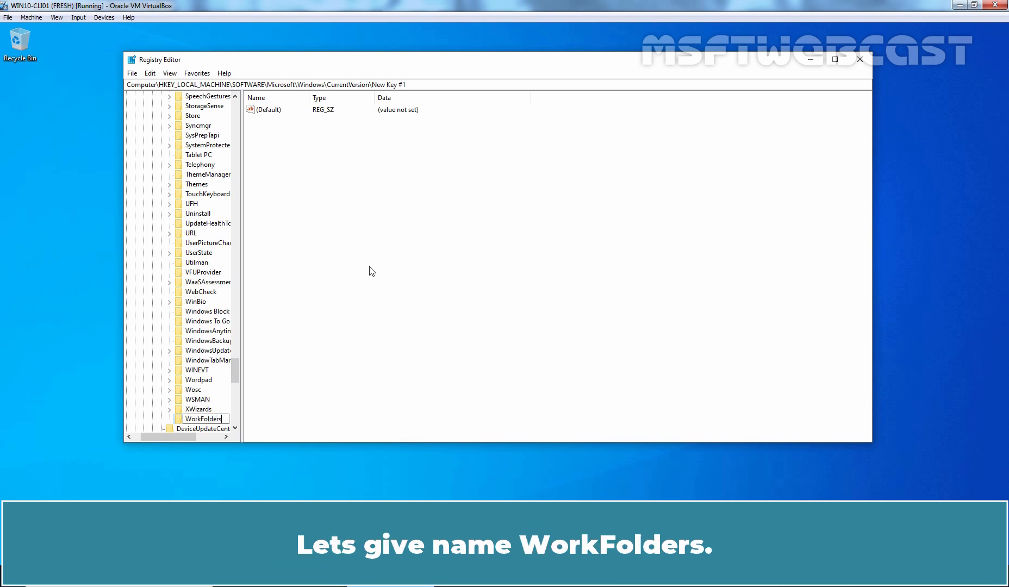
key("Return")
Add a DWORD (32-bit) value AllowUnsecureConnection to WorkFolders with data 1
right_click(216, 421)
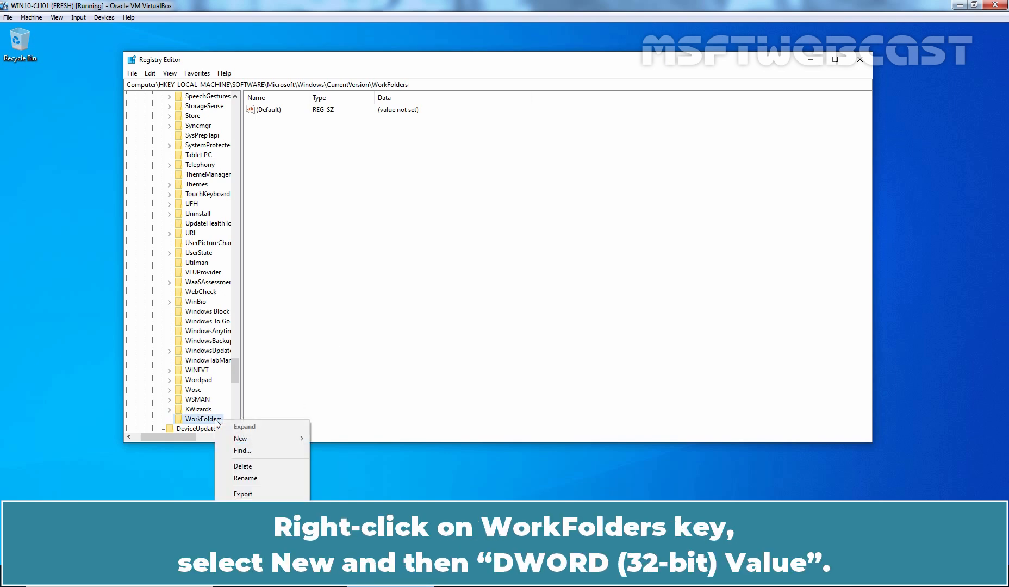
mouse_move(249, 438)
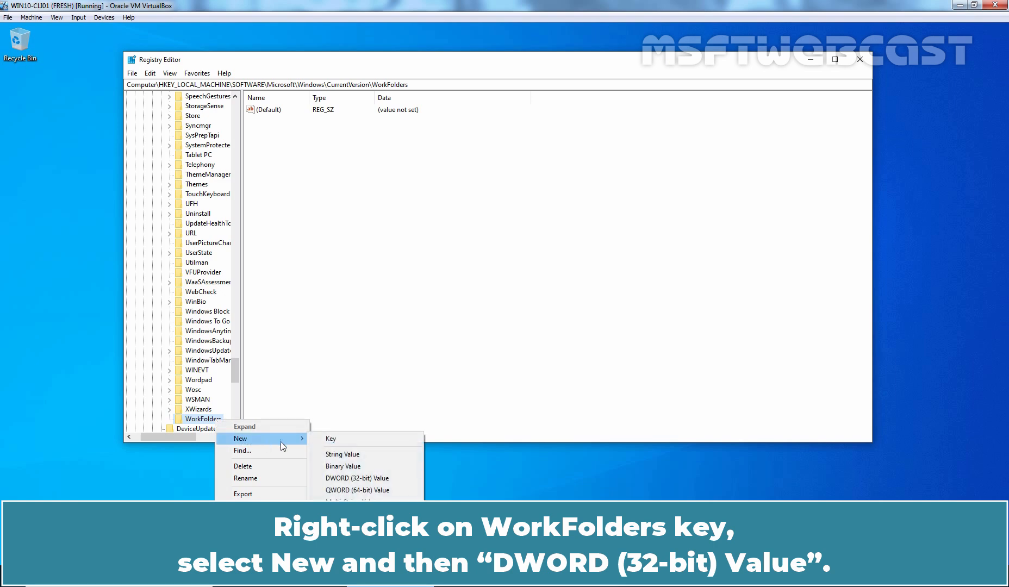
left_click(374, 478)
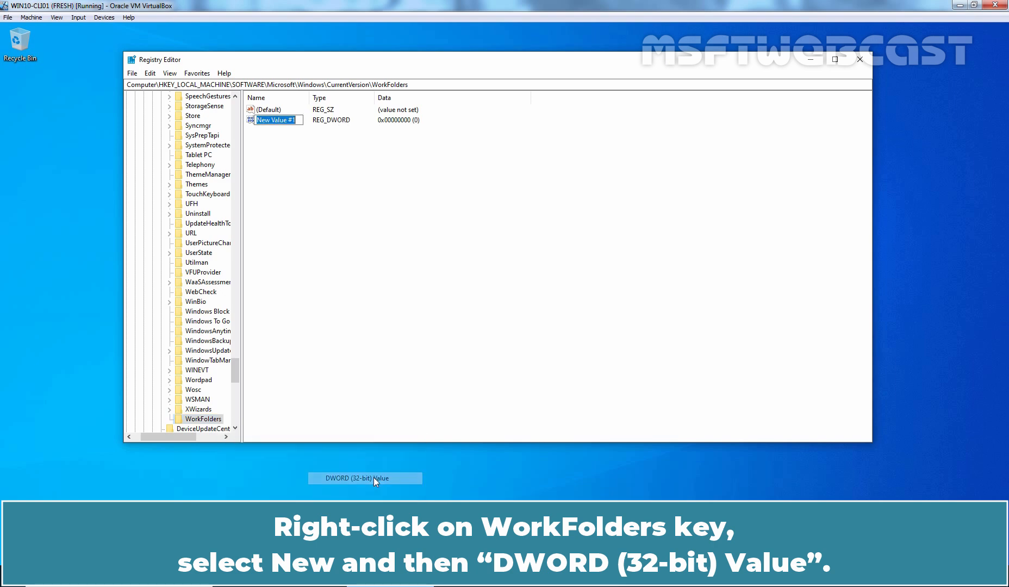
type("wU")
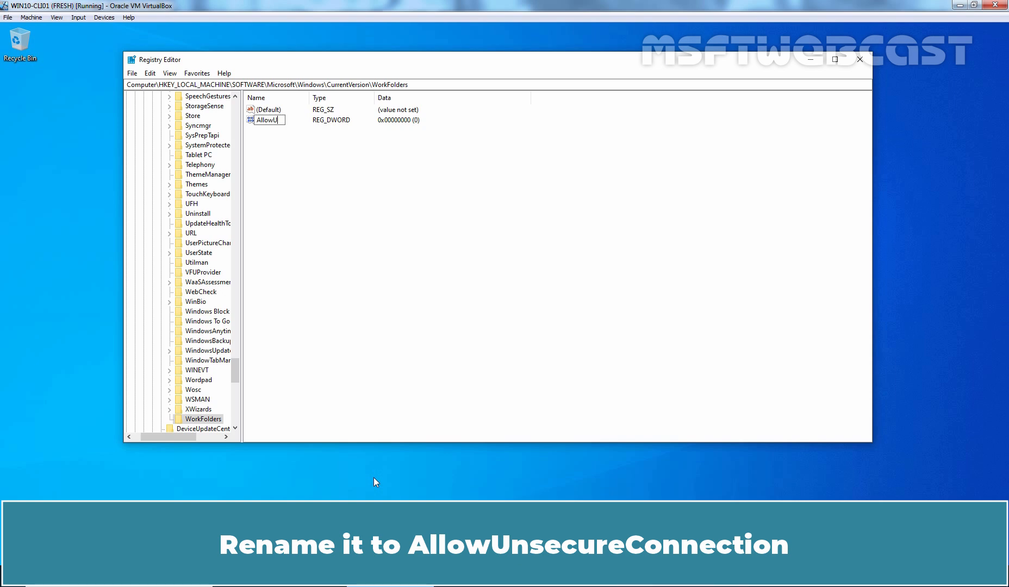
type("nsecureConnection")
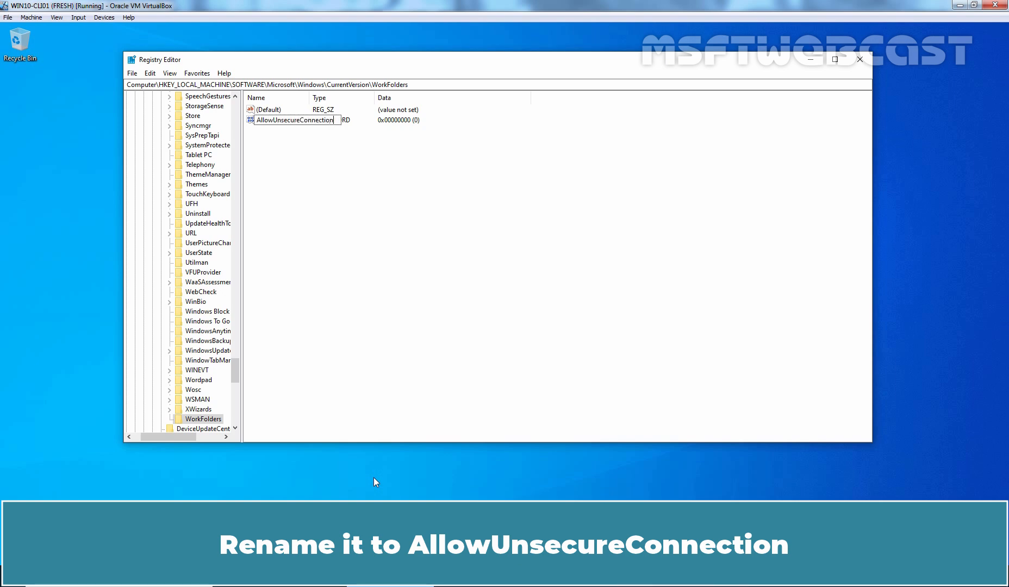
key("Return")
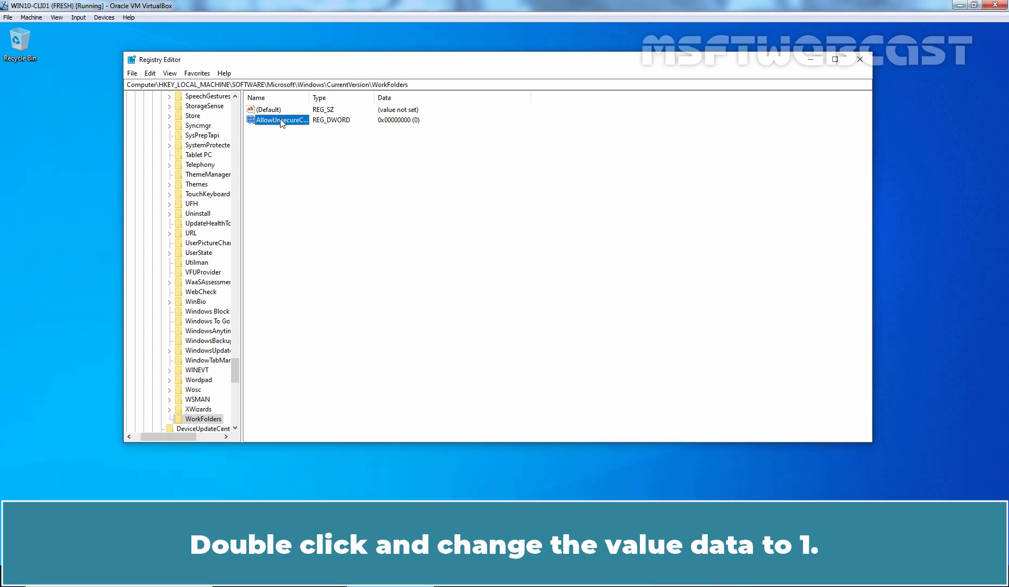
double_click(280, 120)
type("1")
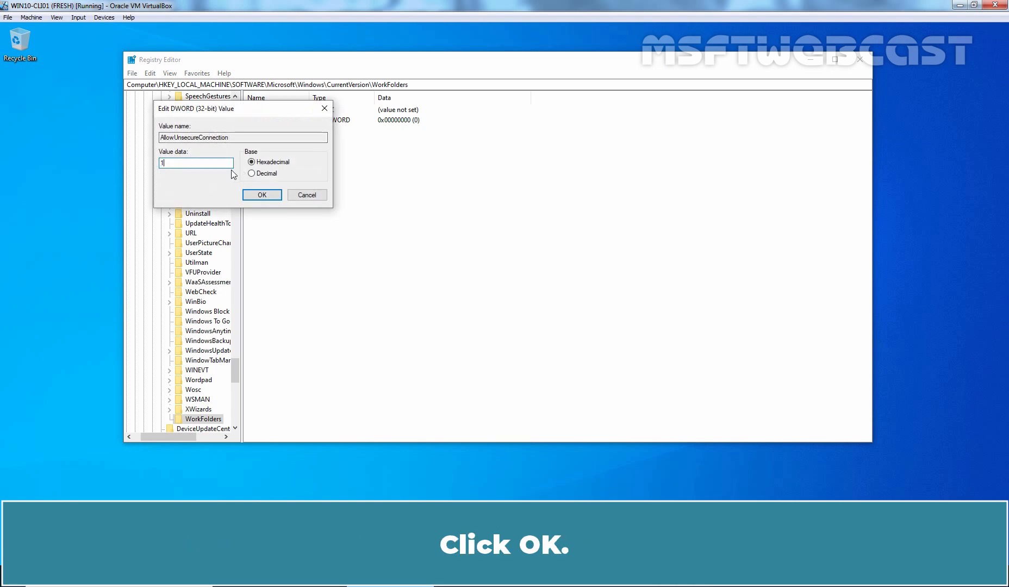
left_click(262, 195)
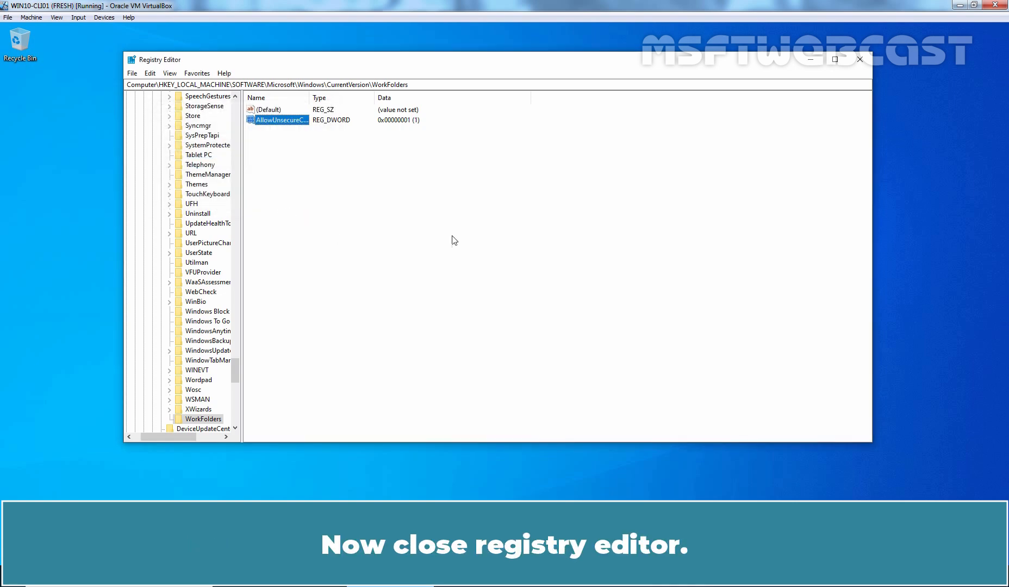
Close Registry Editor and open the Work Folders Control Panel by searching 'work folders'
left_click(859, 59)
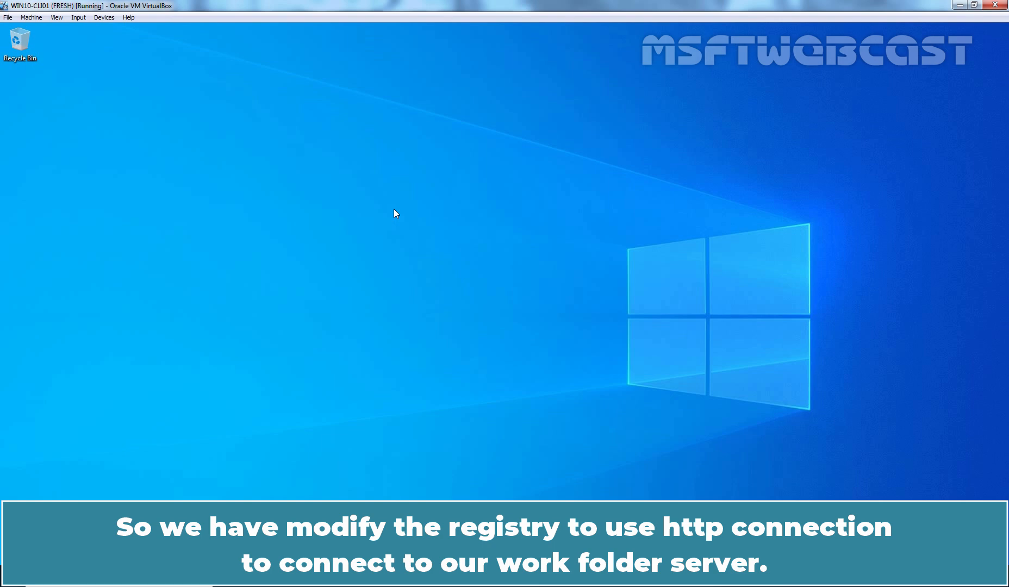
key("super")
type("w")
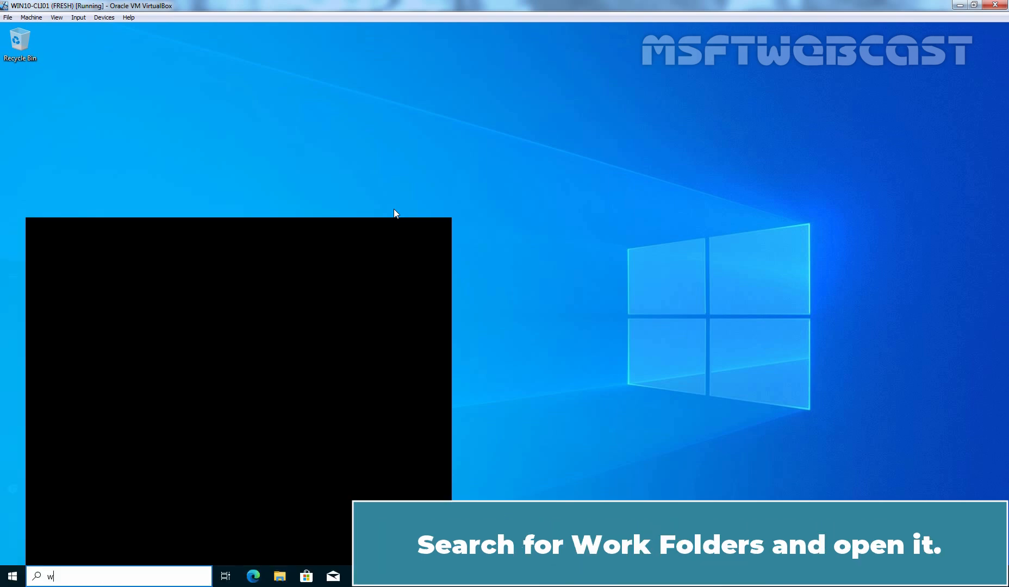
type("ork folders")
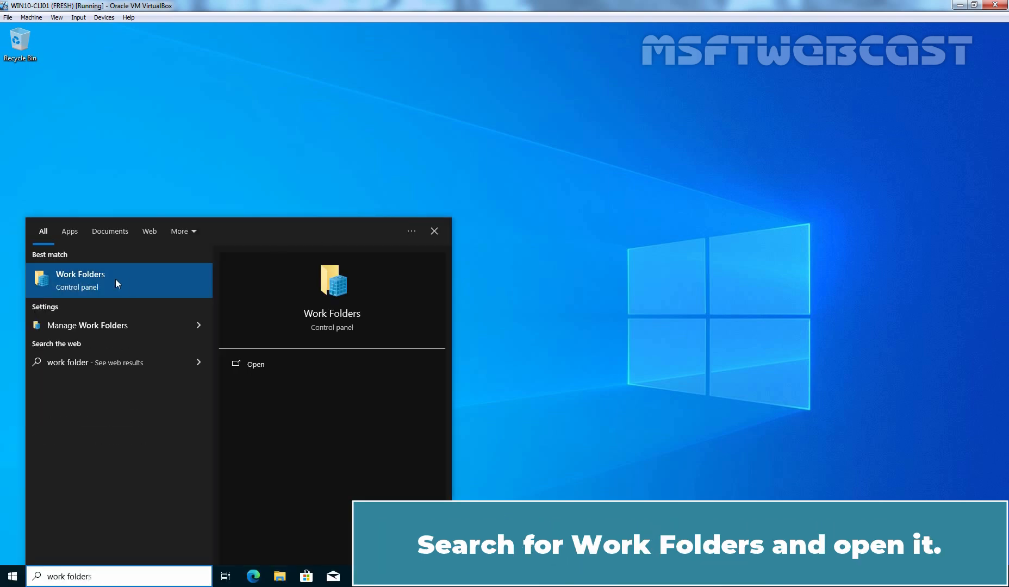
left_click(115, 280)
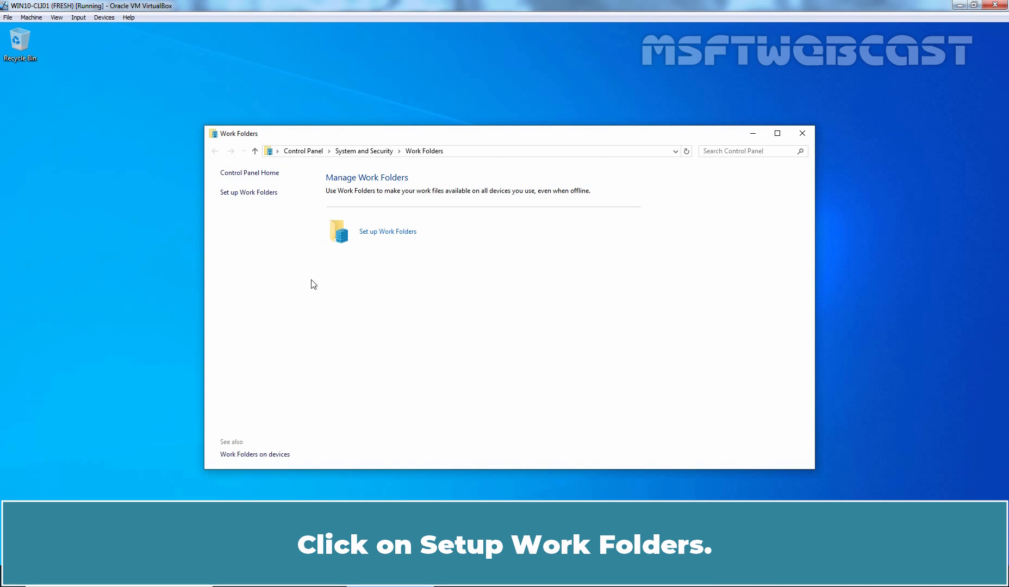
left_click(400, 232)
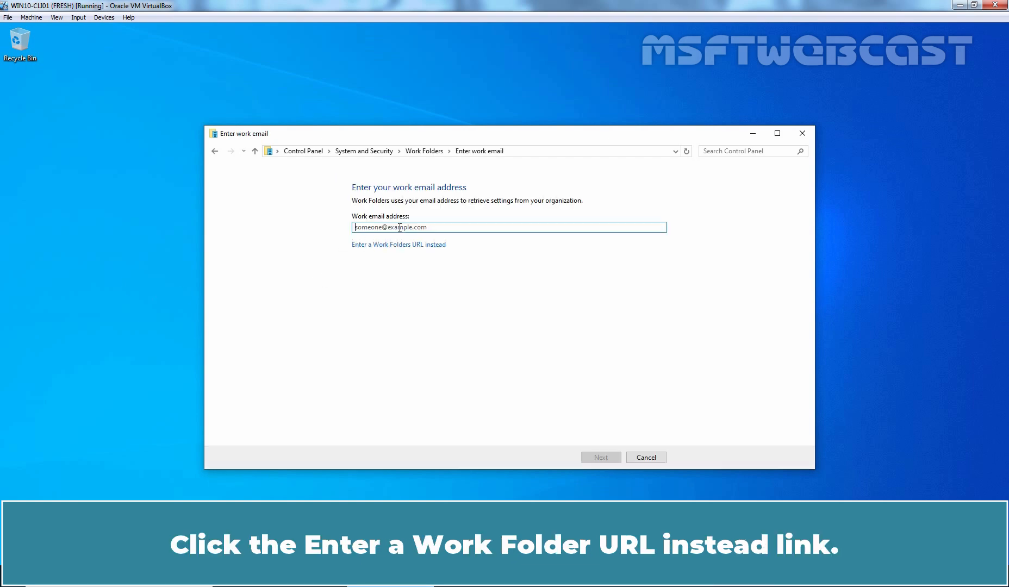
left_click(398, 245)
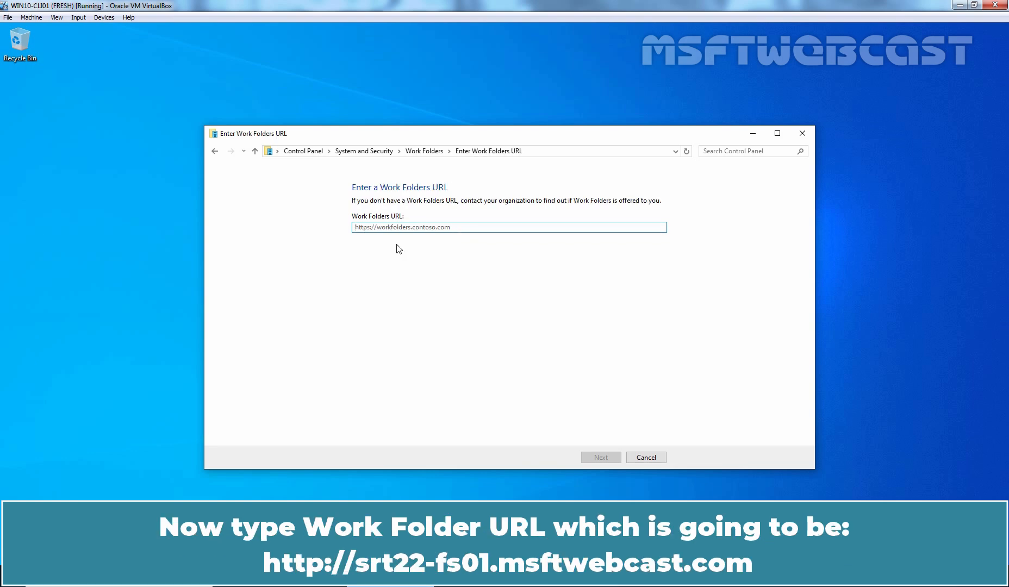
type("http://srt22-")
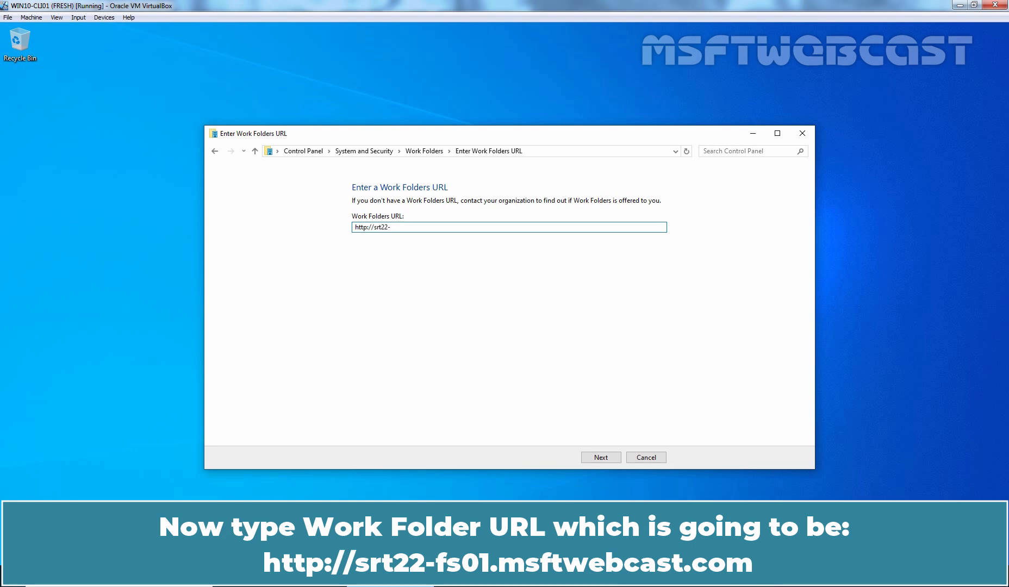
type("fs01.msftwebcast.com")
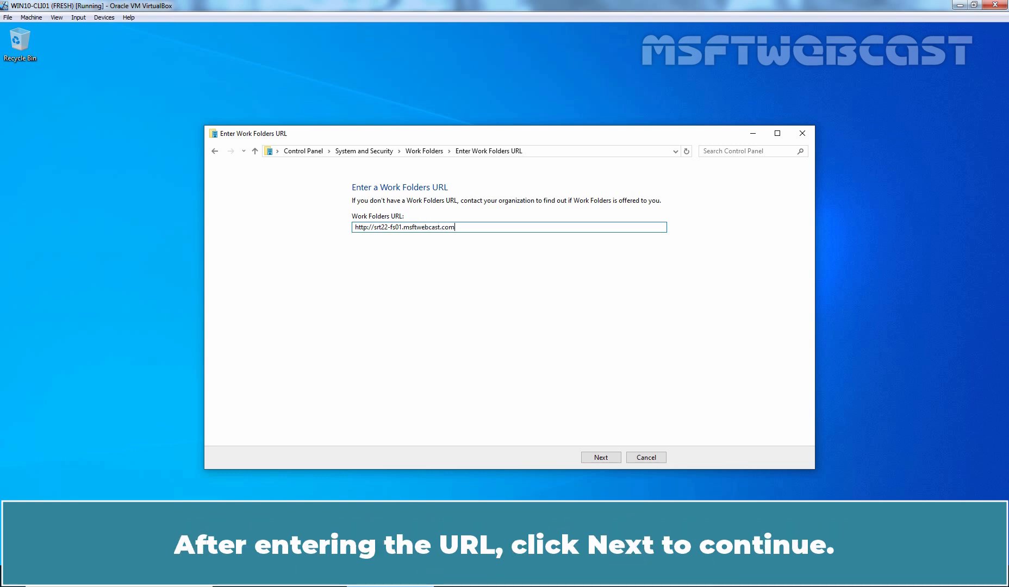
left_click(603, 459)
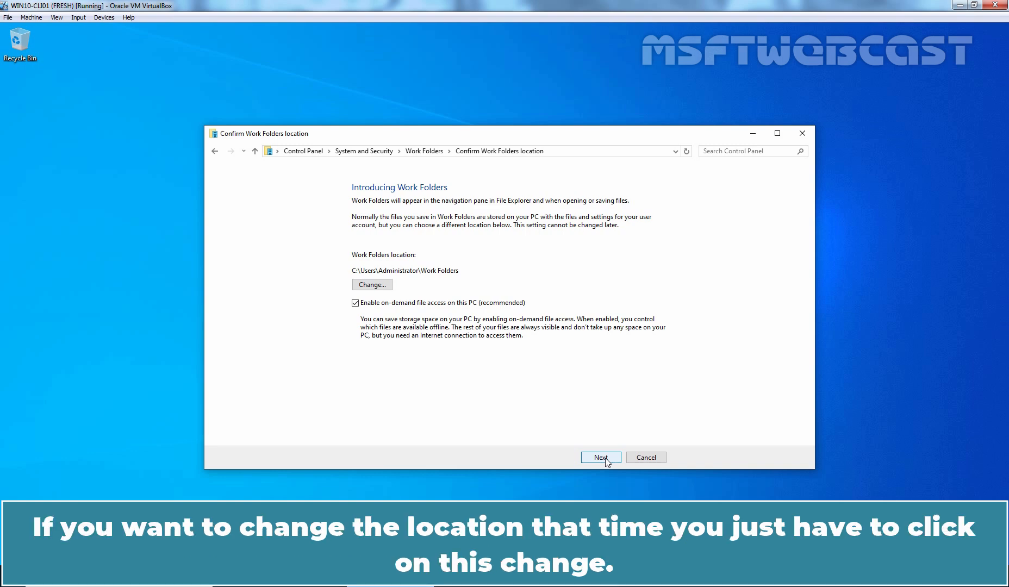
Keep the default Work Folders location, accept the security policies, and finish setup
left_click(371, 284)
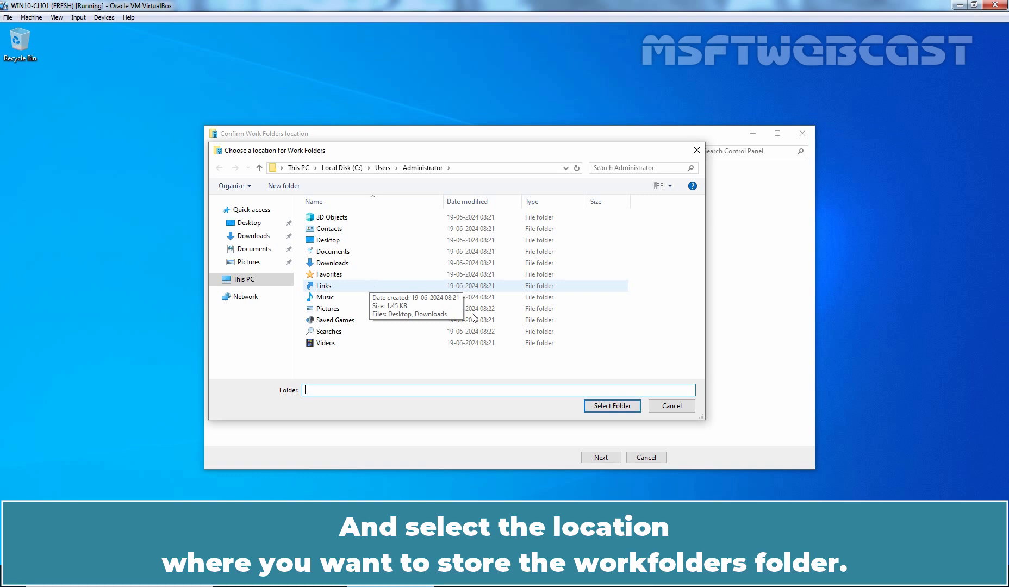
left_click(670, 407)
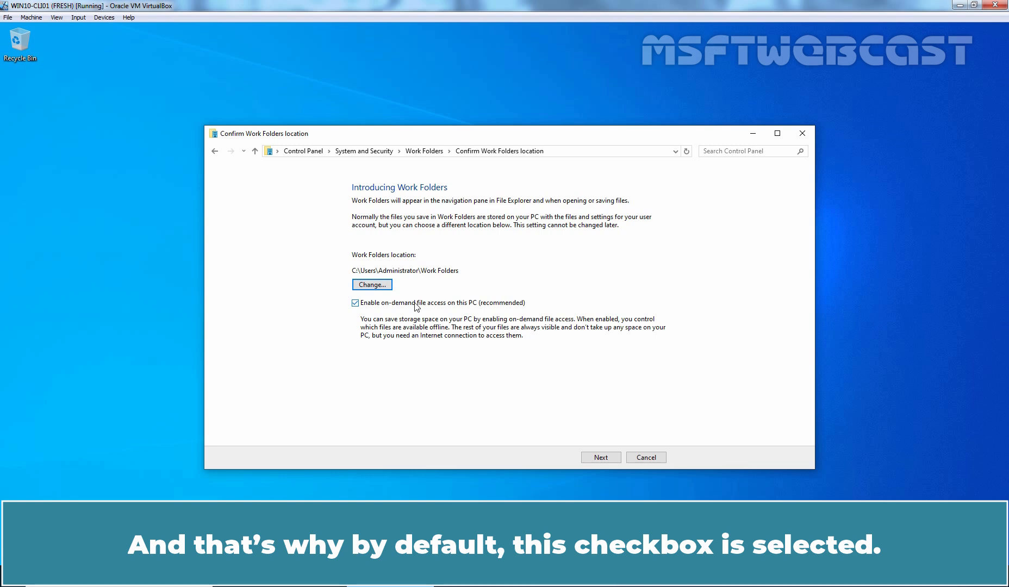
left_click(601, 458)
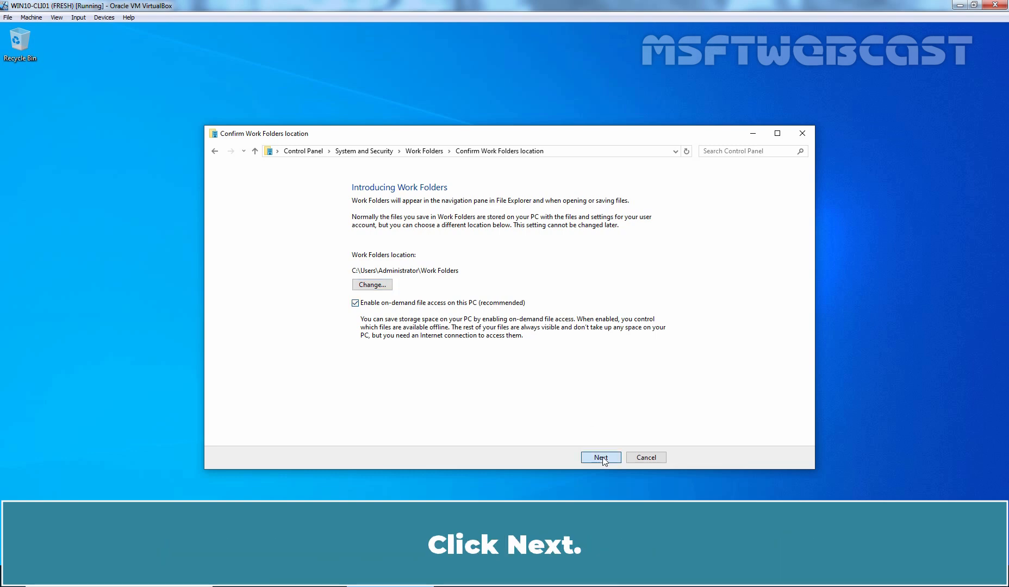
left_click(391, 313)
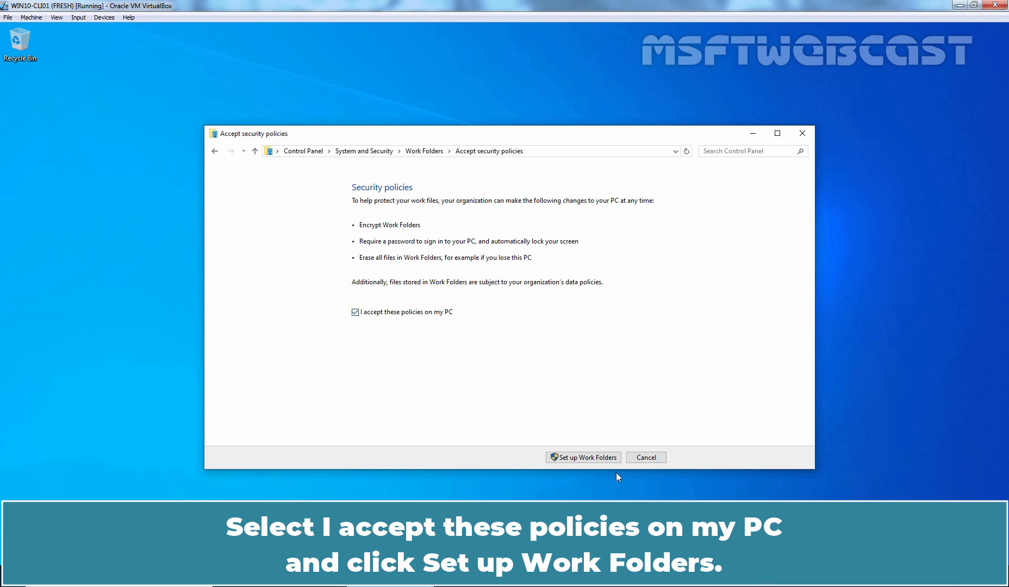
left_click(585, 458)
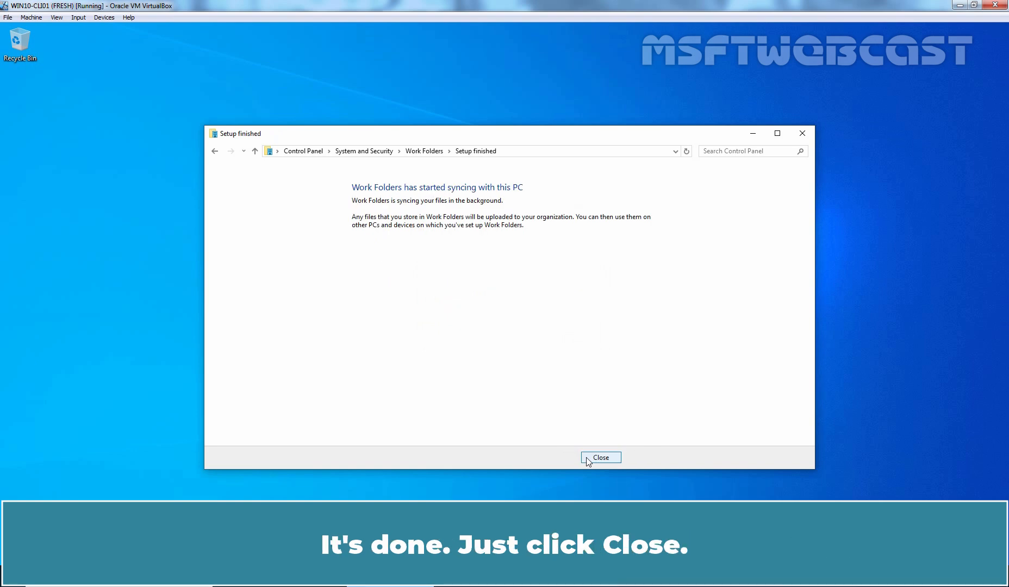
left_click(593, 461)
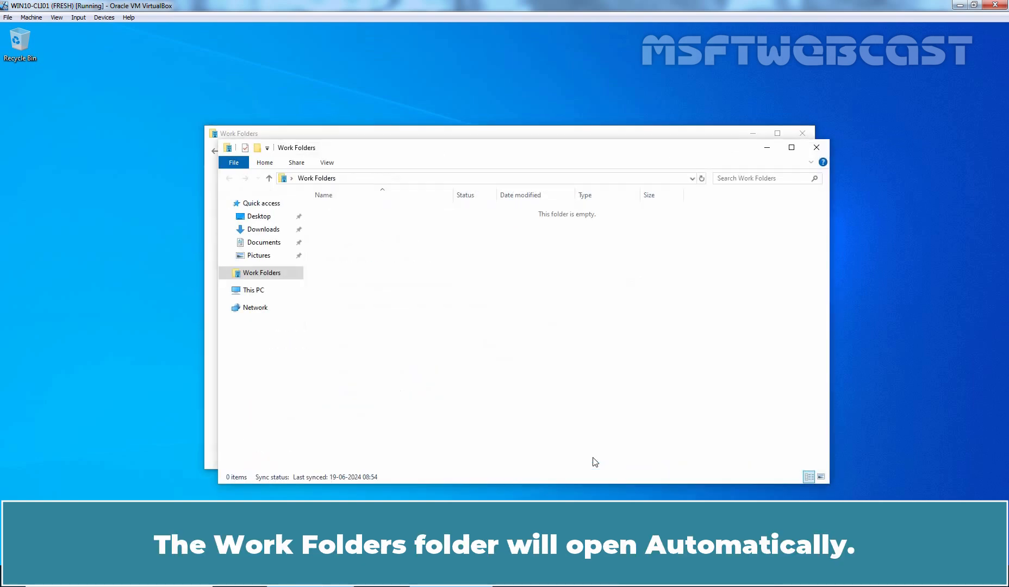
Create a new folder named Admin inside Work Folders, then close the Explorer window
right_click(425, 258)
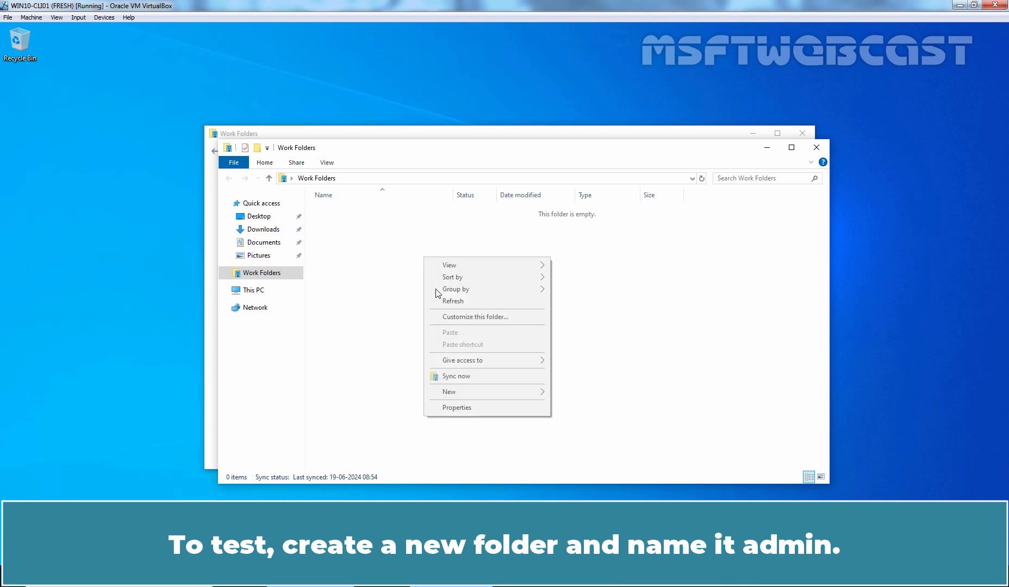
mouse_move(489, 395)
left_click(572, 393)
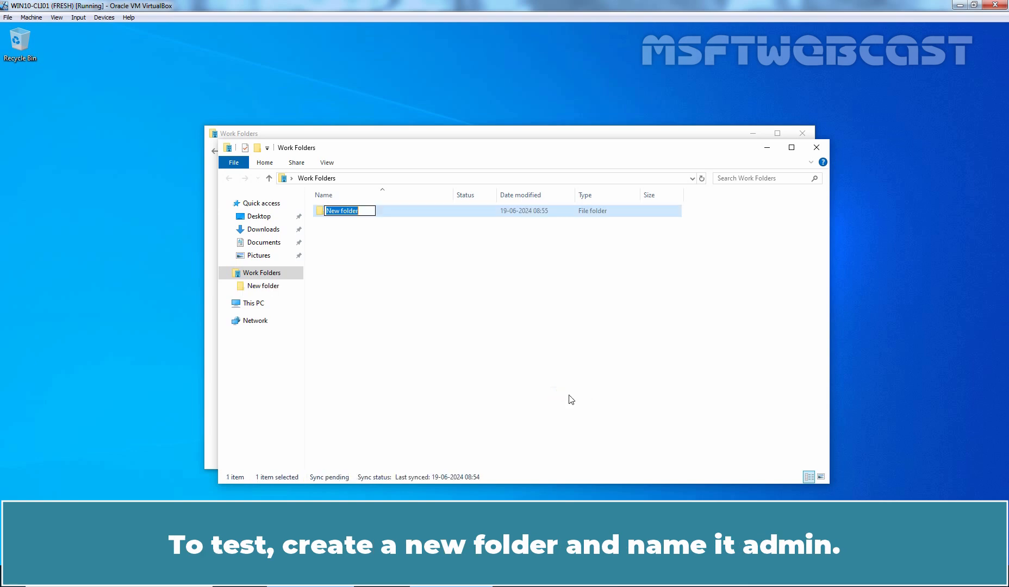
type("Admin")
key("Return")
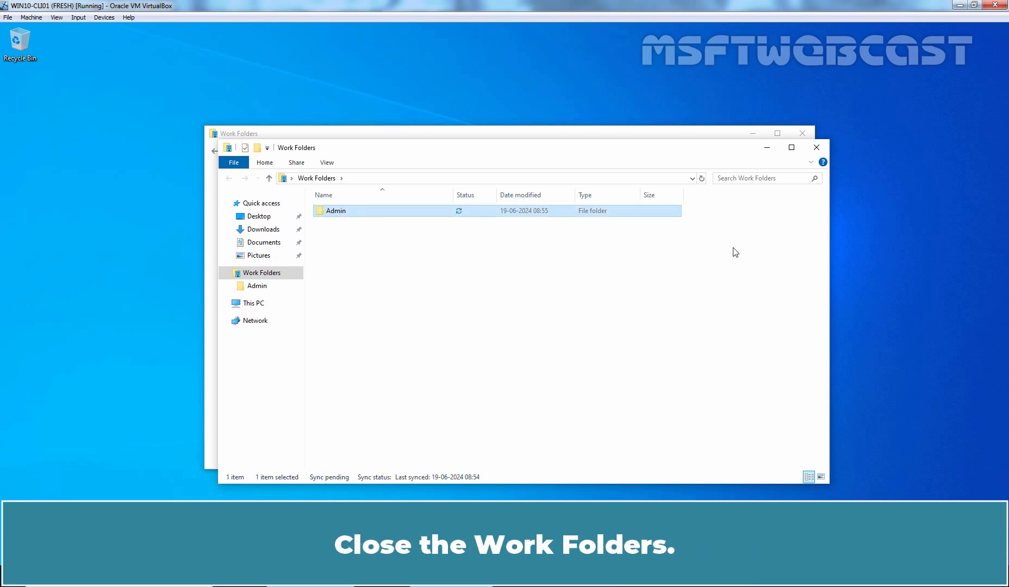
left_click(817, 147)
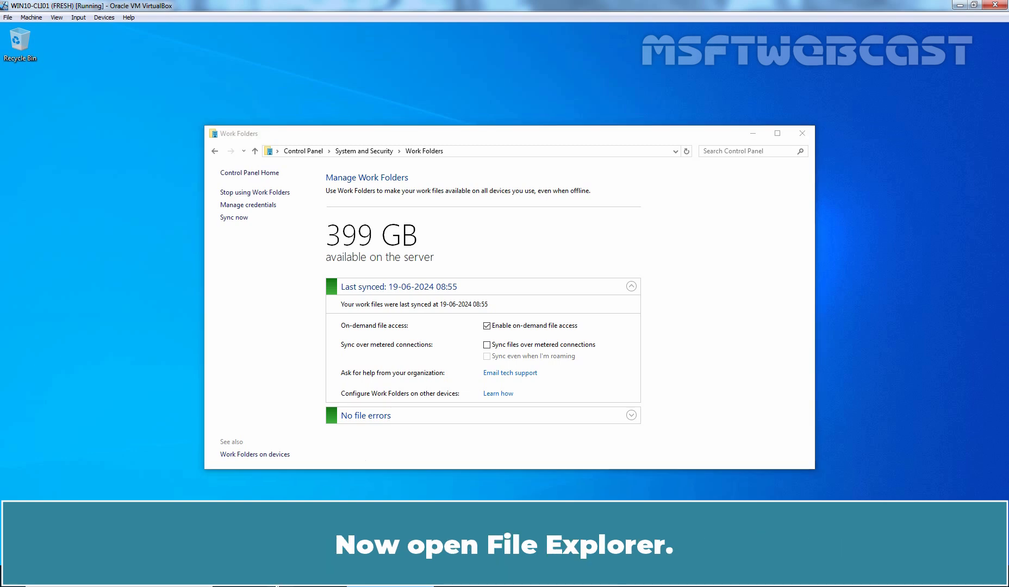
Create a new text document named Reports in Work Folders
key("super+e")
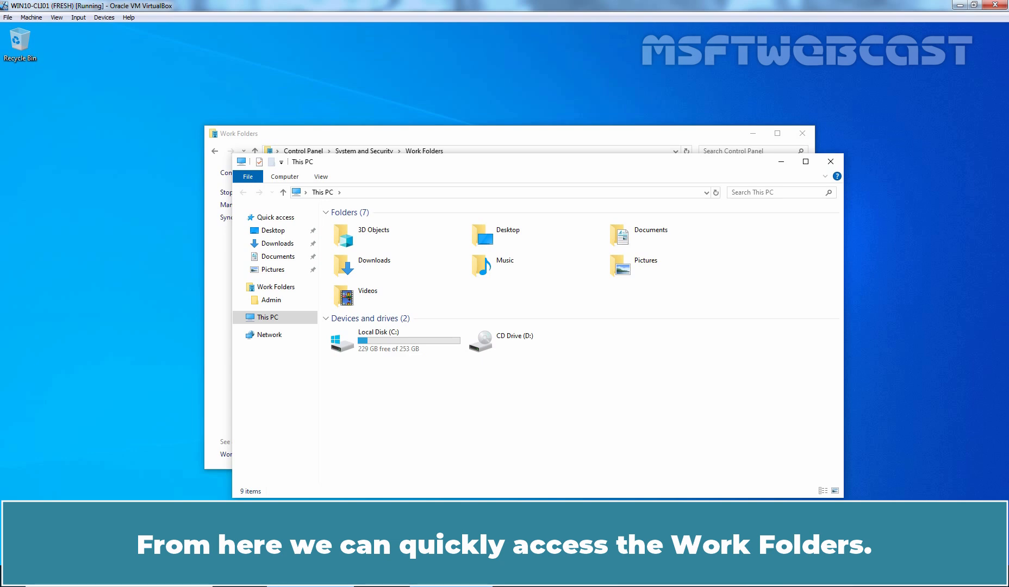
left_click(279, 290)
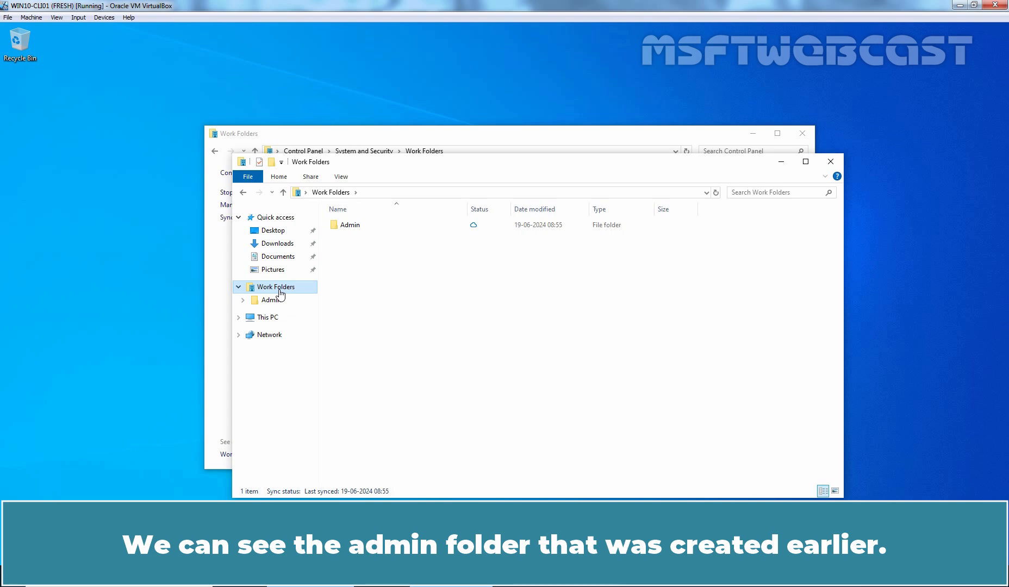
right_click(383, 280)
mouse_move(456, 435)
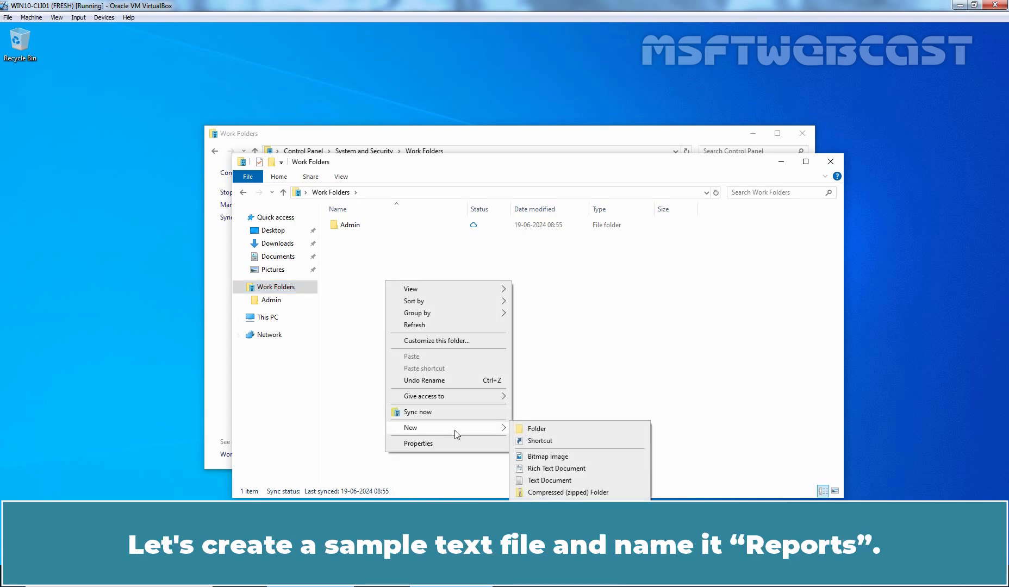
left_click(550, 480)
type("Report")
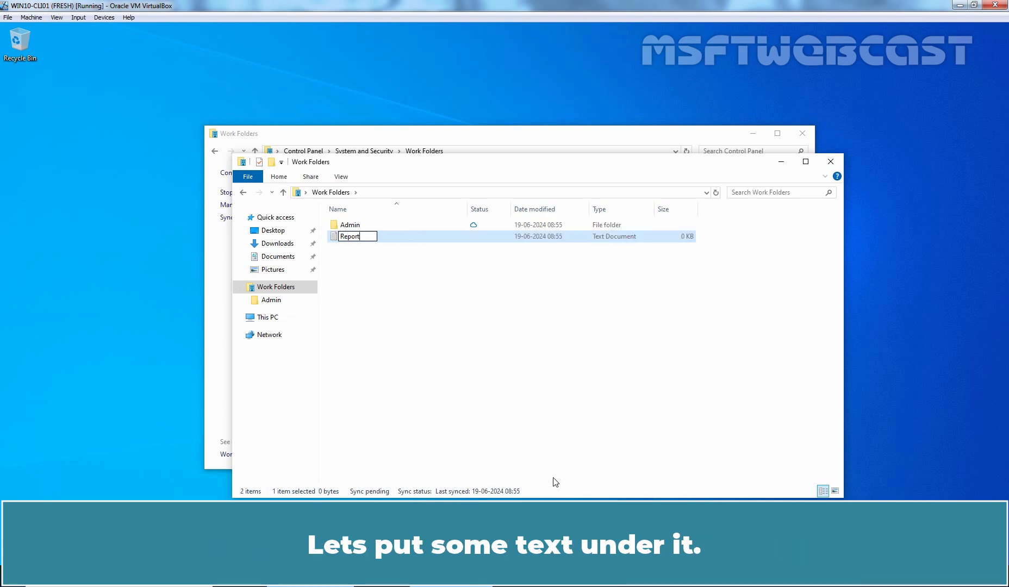
type("s")
key("Return")
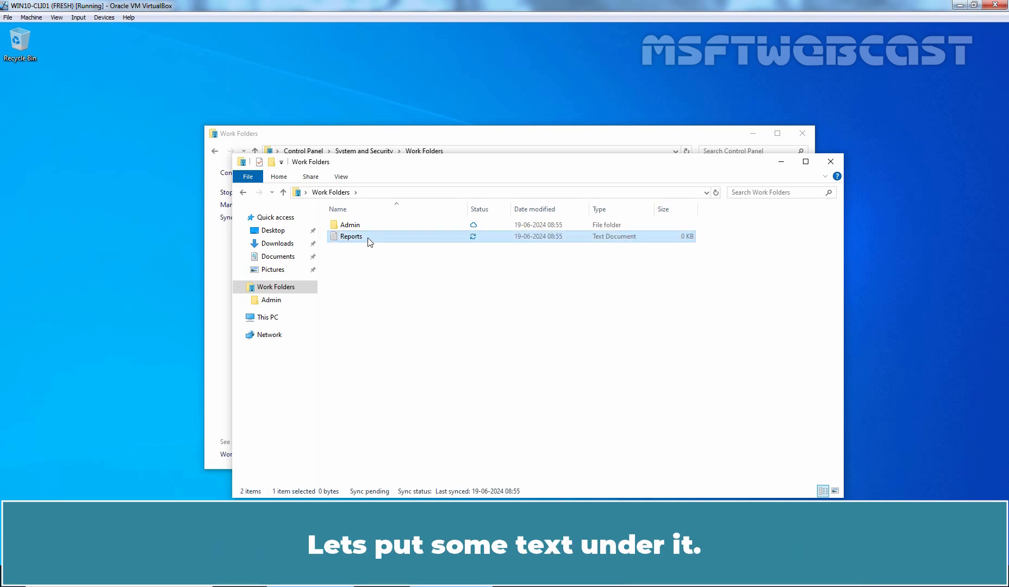
Write "This is a sample File." into Reports and save it
double_click(367, 237)
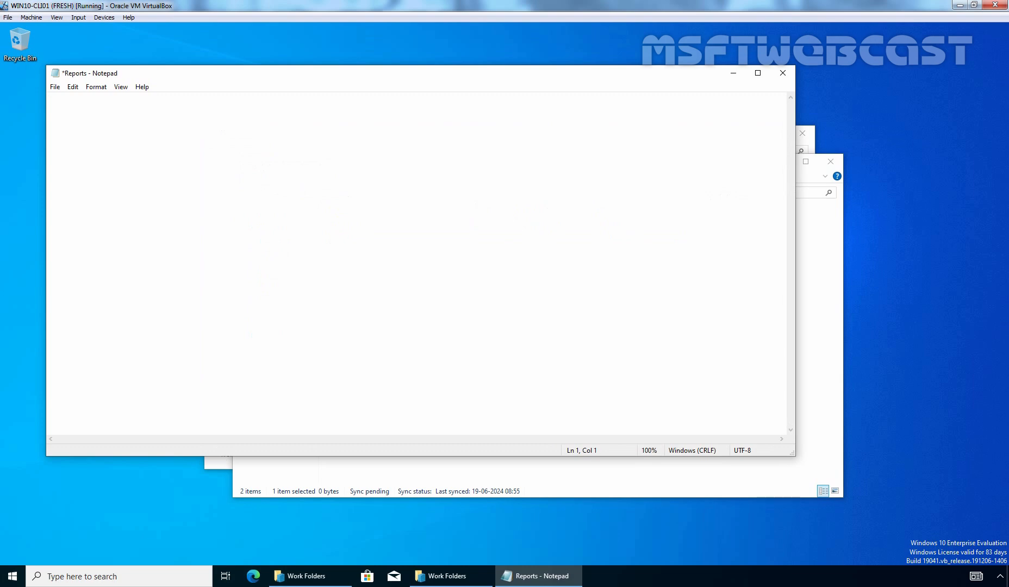
type("This is a sample File.")
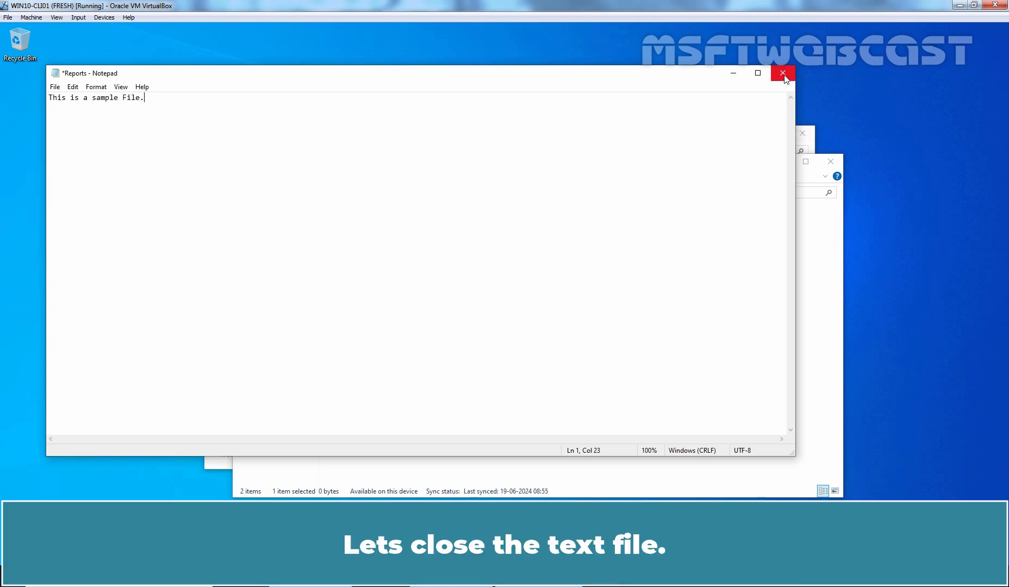
left_click(783, 73)
left_click(472, 312)
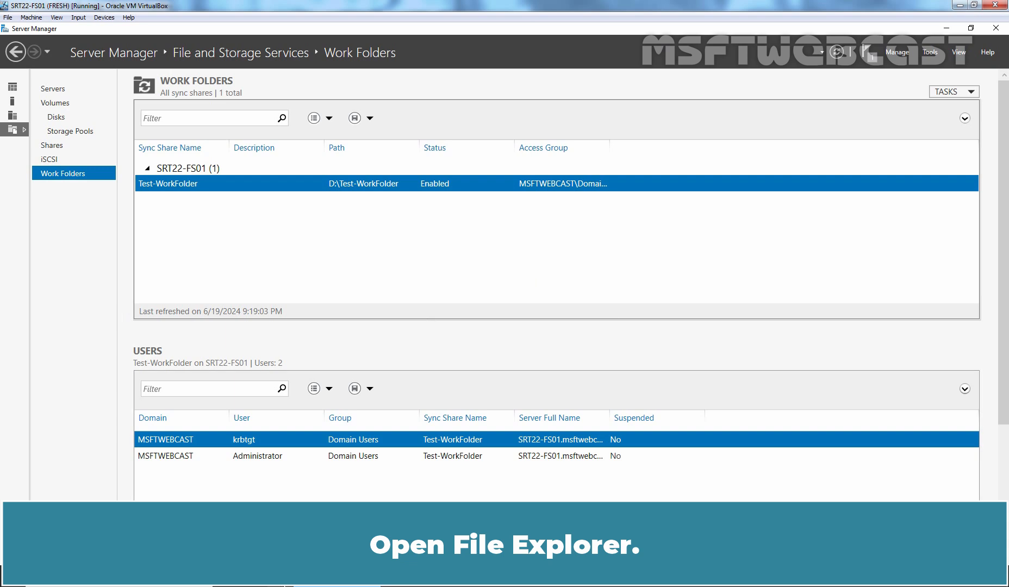
On the server, open the synced Reports file from D:\Test-WorkFolder\Administrator in Notepad
key("super+e")
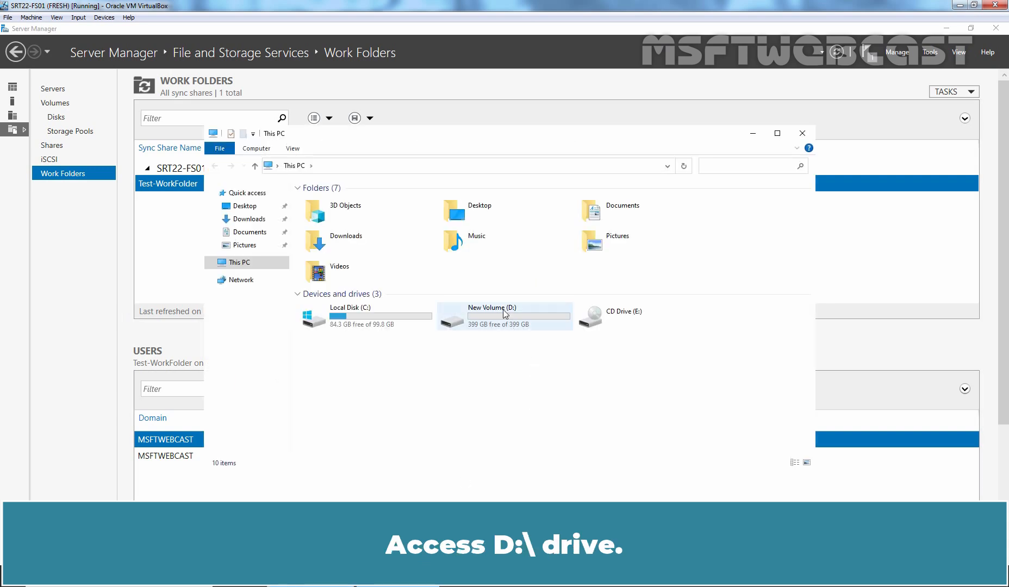
double_click(502, 312)
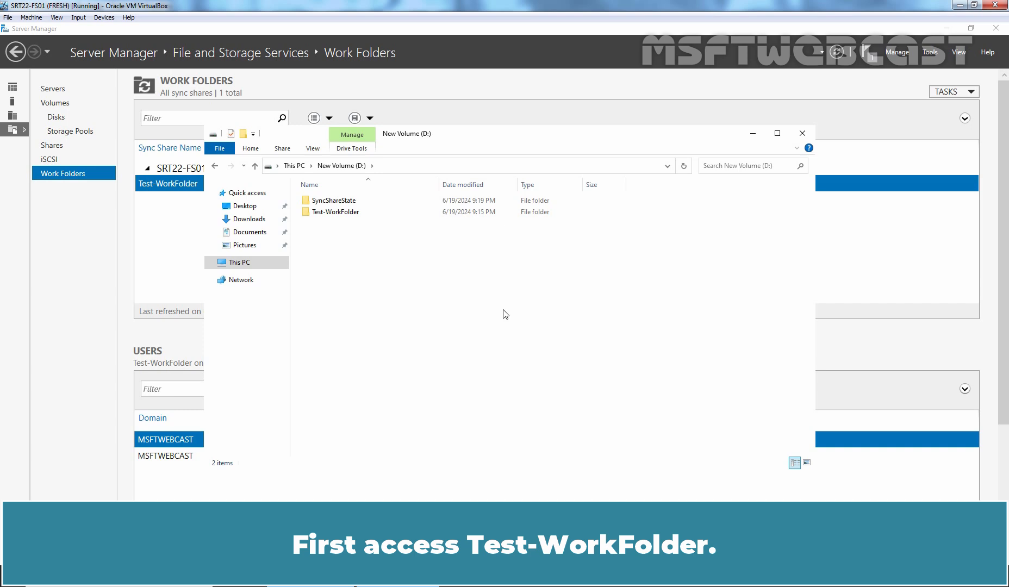
double_click(332, 212)
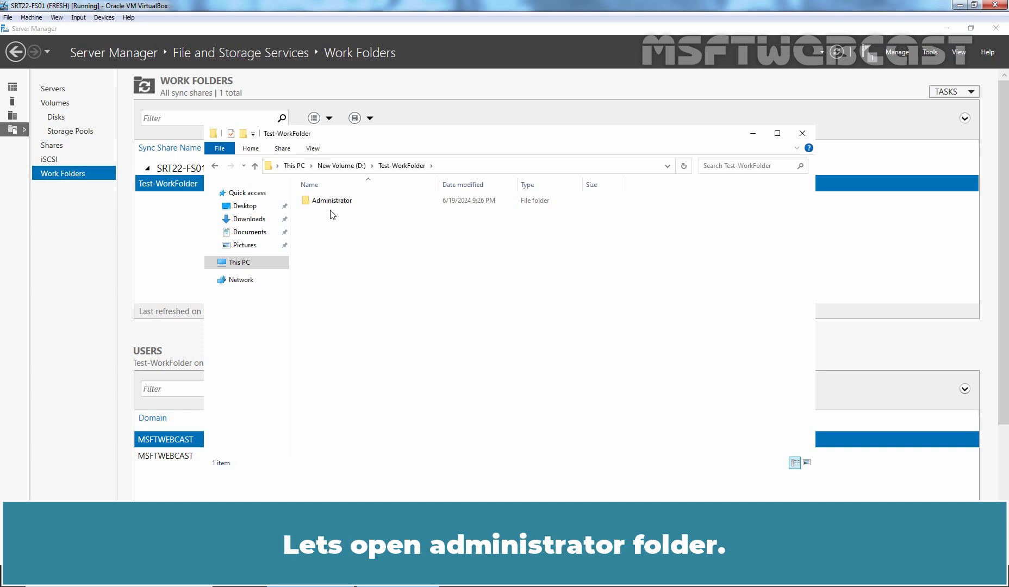
double_click(326, 202)
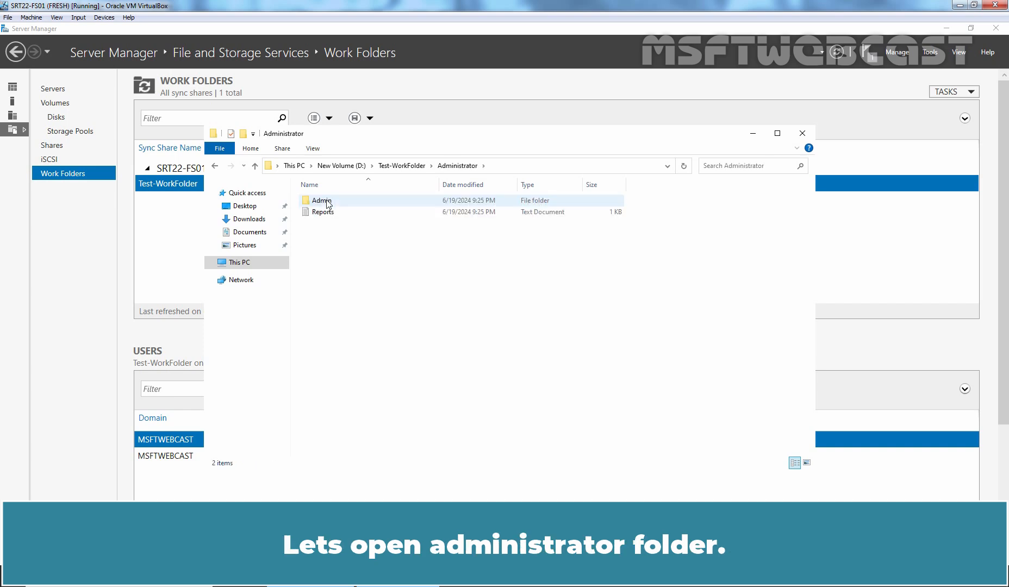
double_click(327, 214)
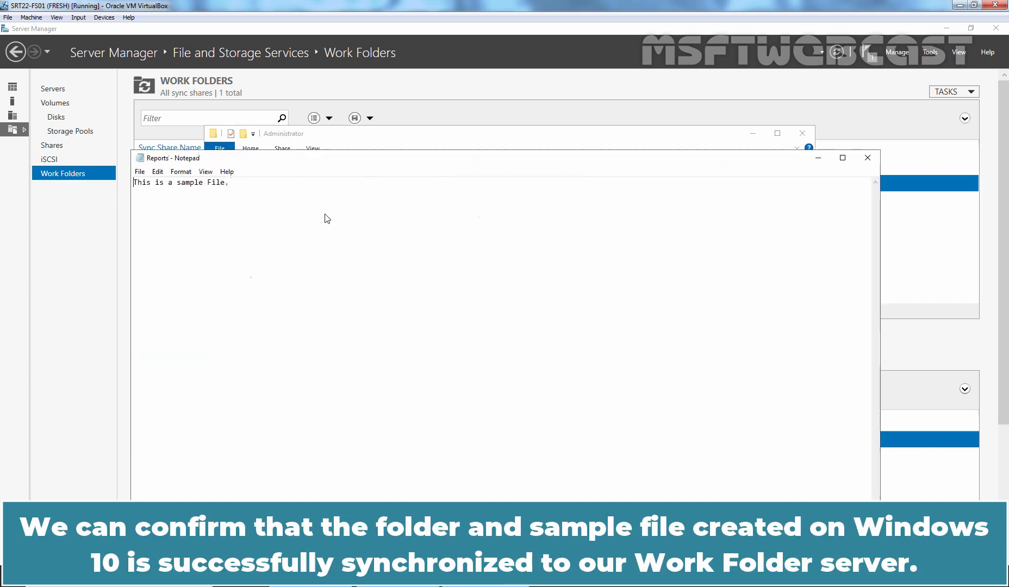